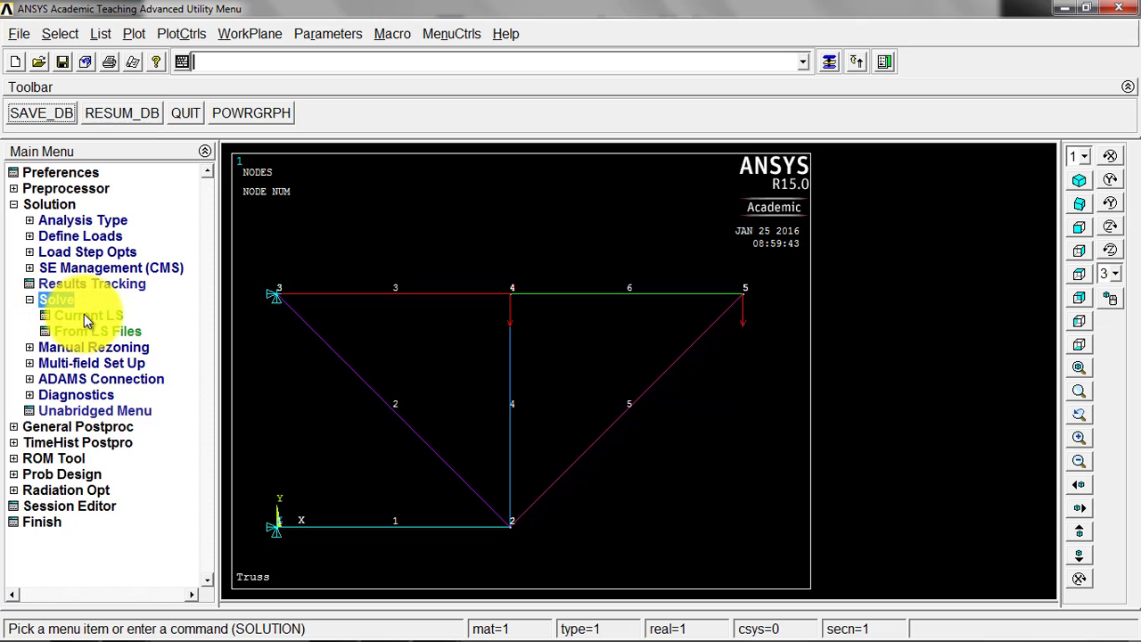
# Solve the current load step of the truss and dismiss the completion note and the solution status listing
pyautogui.click(85, 315)
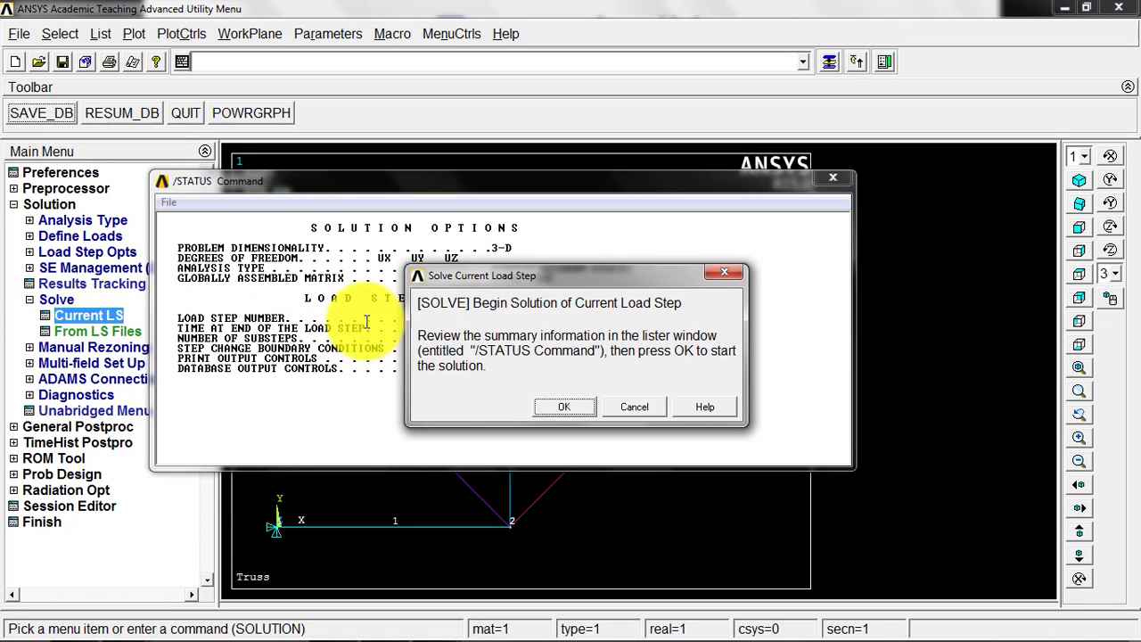
pyautogui.click(559, 410)
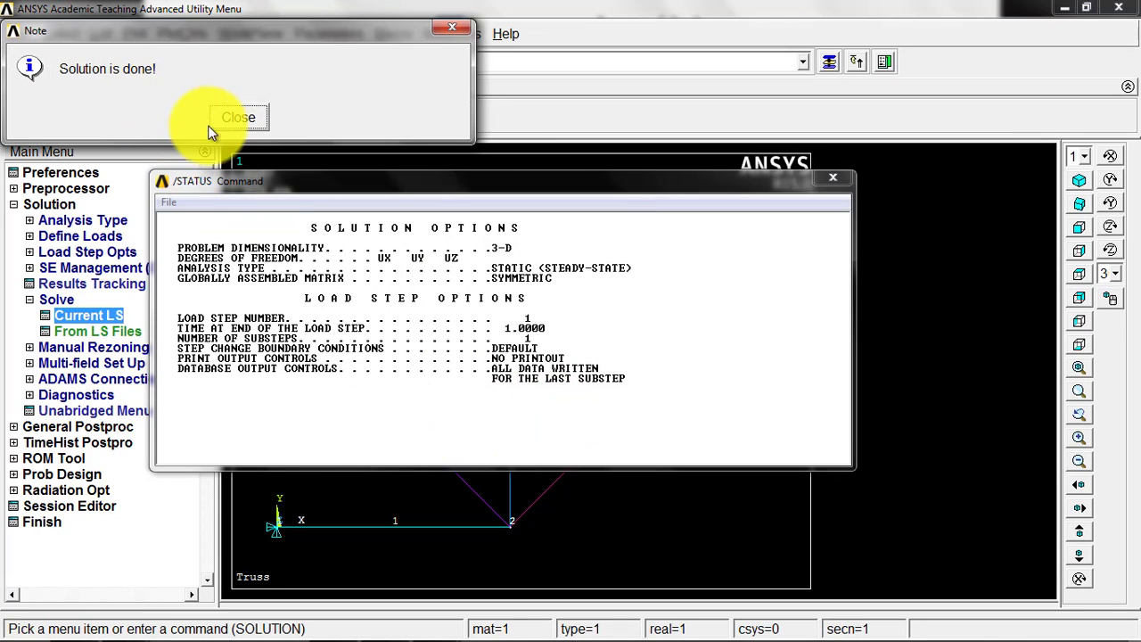
pyautogui.click(238, 117)
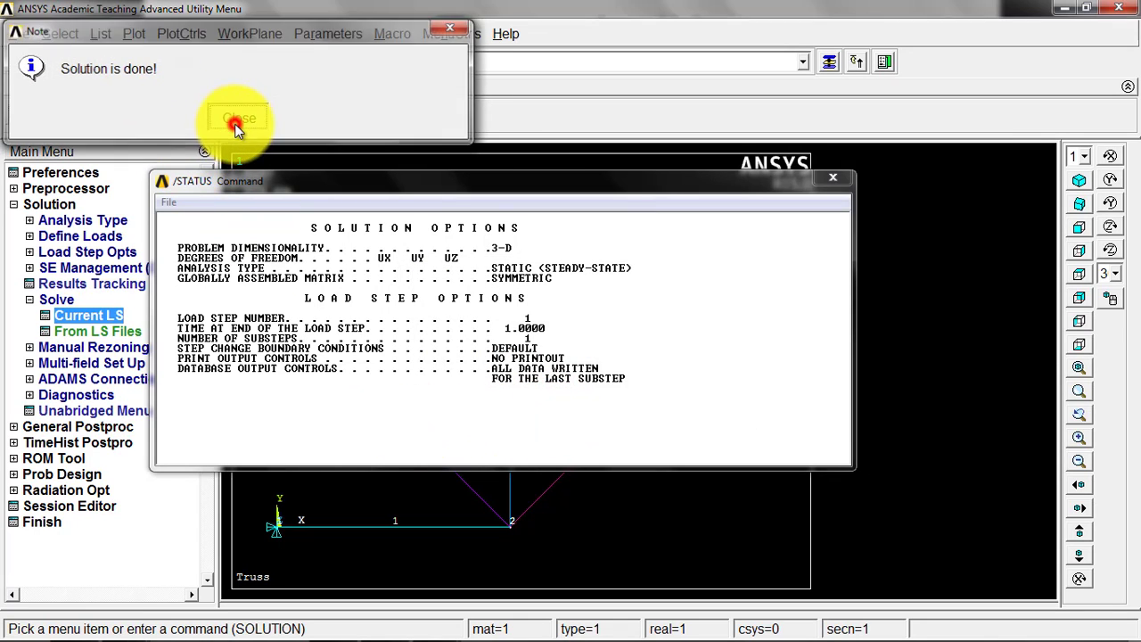
pyautogui.click(842, 179)
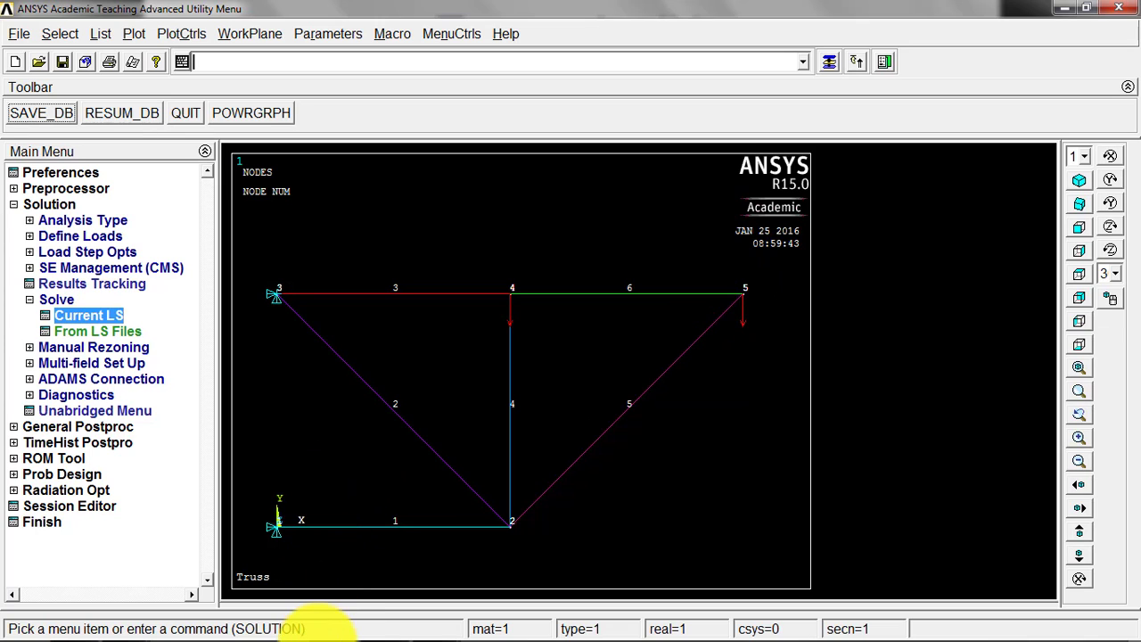
# Review the solver messages in the Mechanical APDL output window, from the file statistics back to the element matrix formulation, and minimize it
pyautogui.moveTo(333, 628)
pyautogui.moveTo(446, 624)
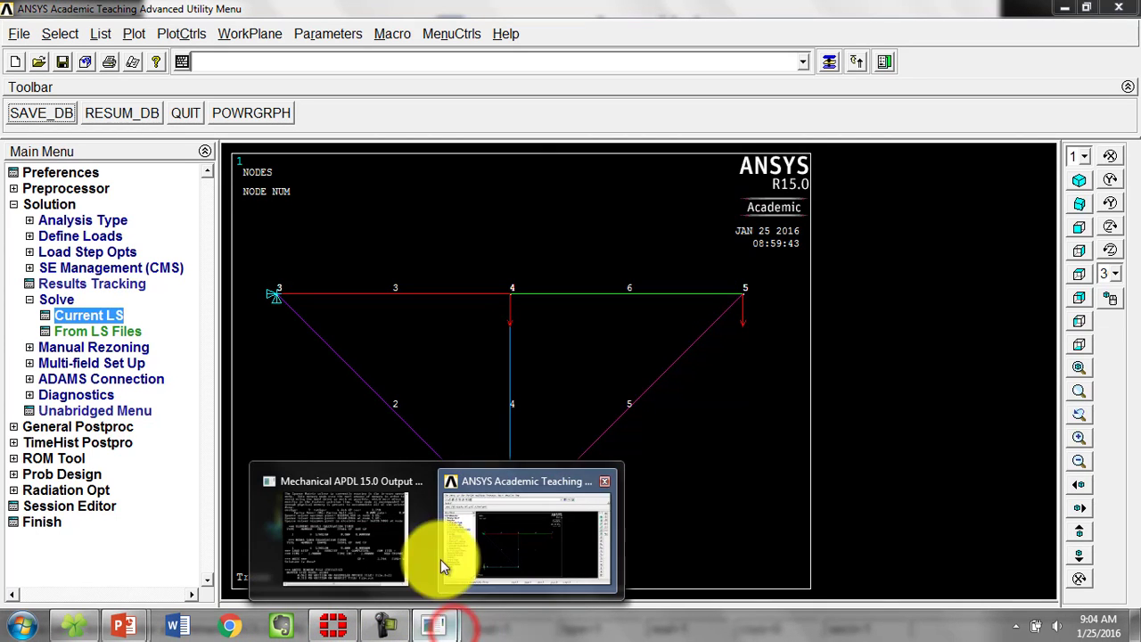
pyautogui.click(350, 497)
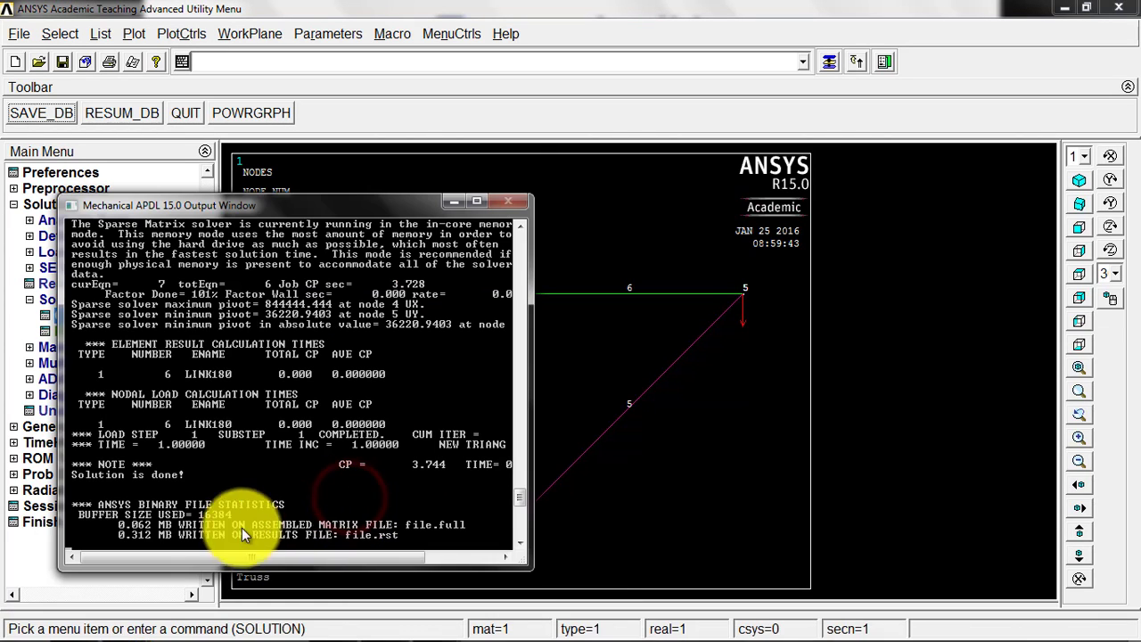
pyautogui.click(517, 493)
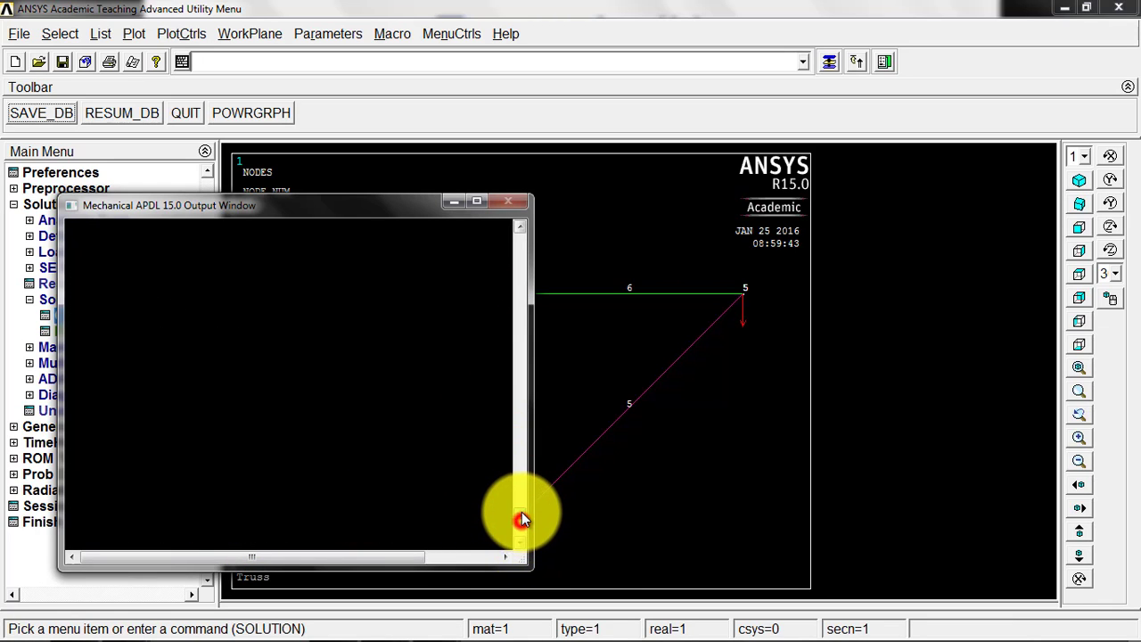
pyautogui.click(522, 508)
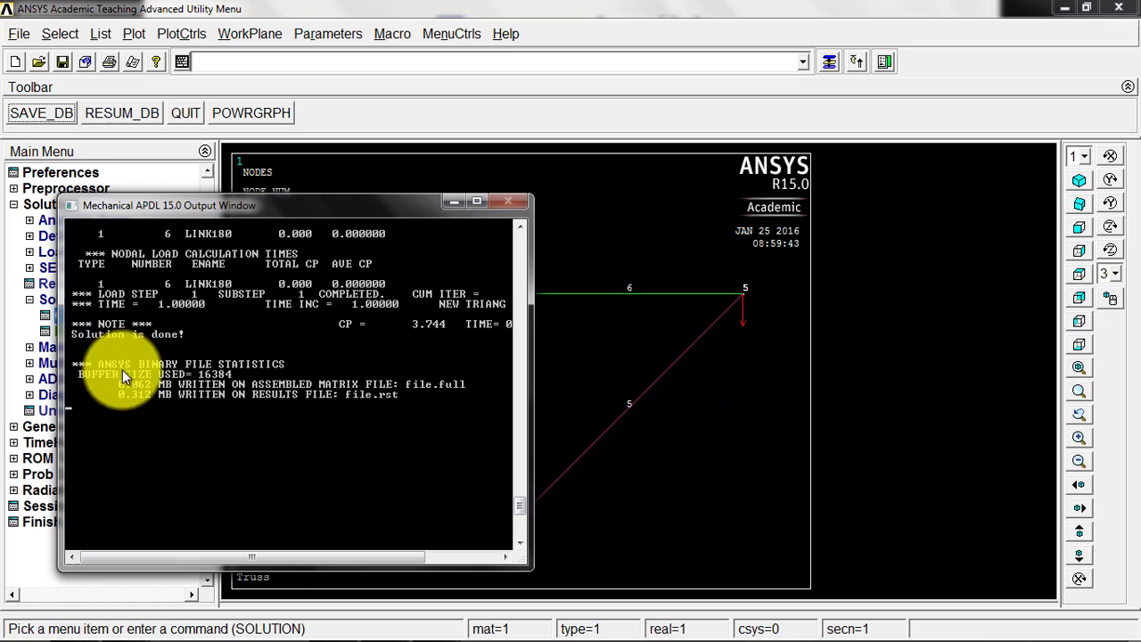
pyautogui.scroll(4, 202, 391)
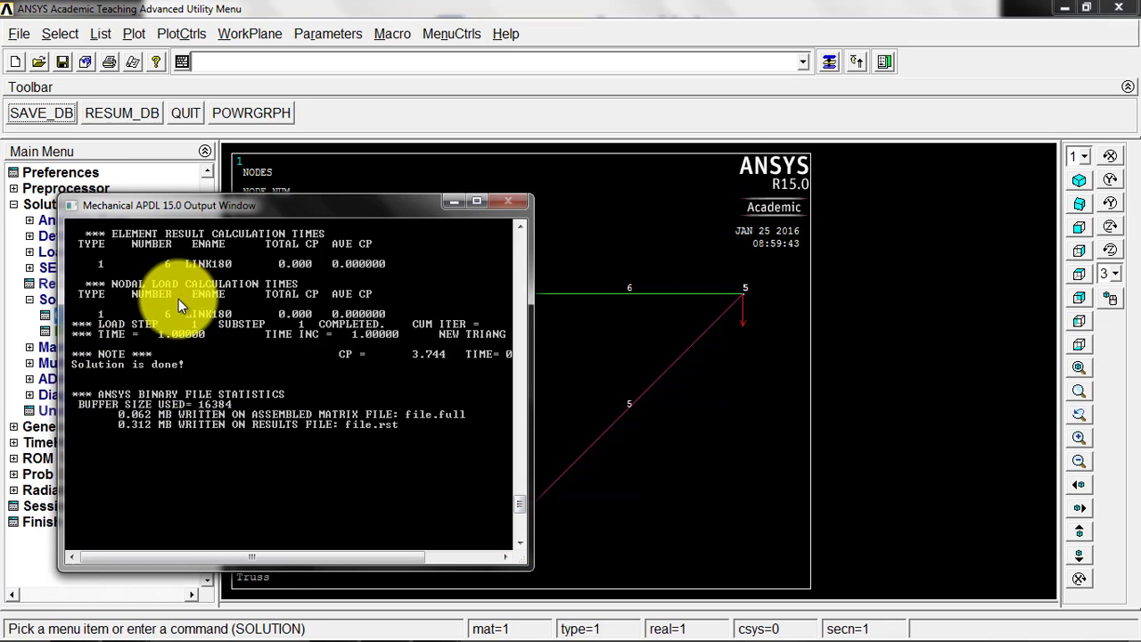
pyautogui.scroll(3, 178, 303)
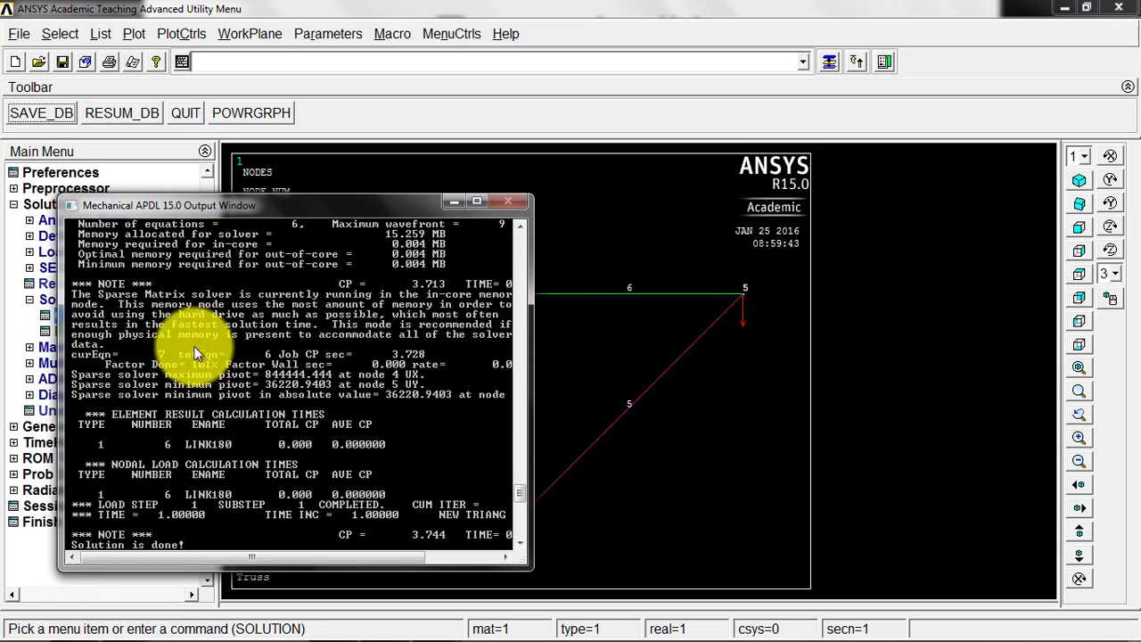
pyautogui.scroll(2, 226, 346)
pyautogui.scroll(1, 226, 346)
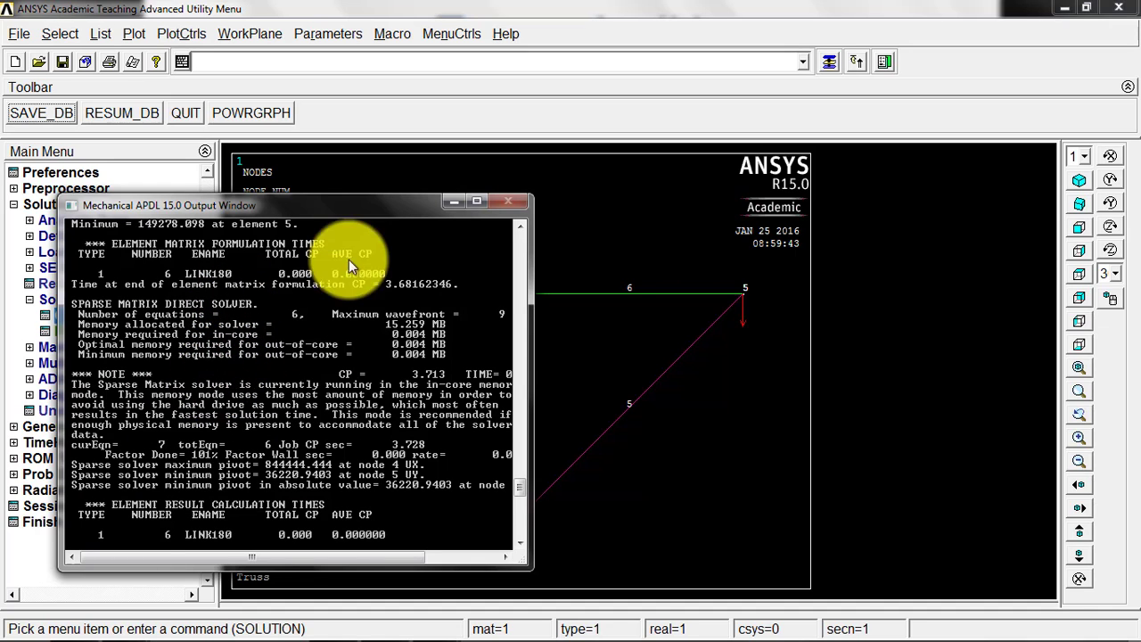
pyautogui.click(452, 203)
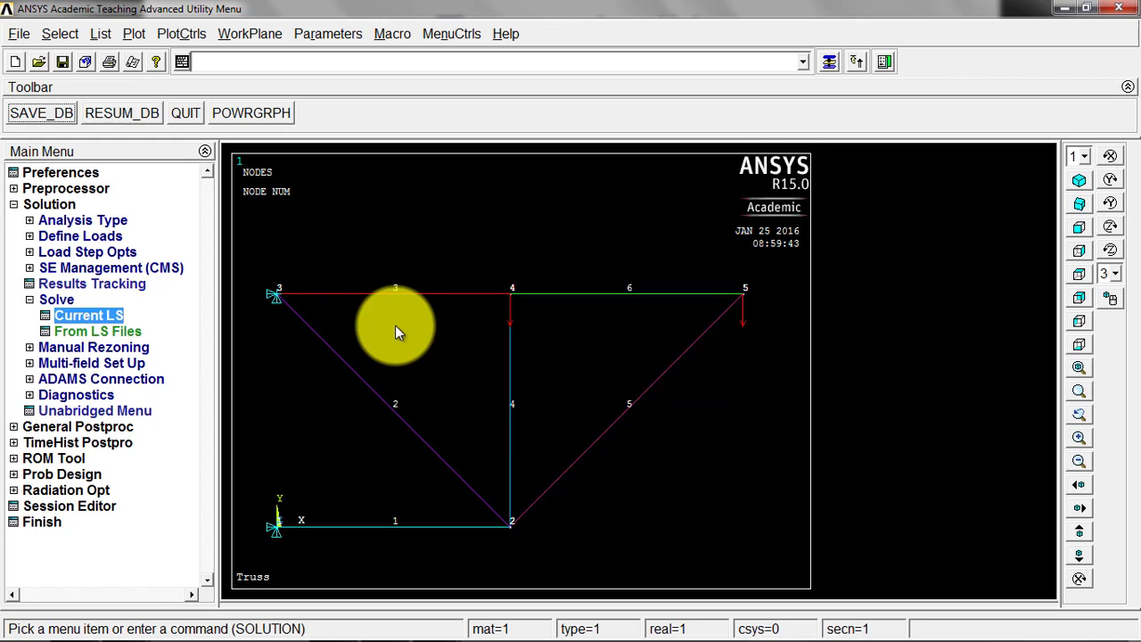
# Plot the truss's deformed shape together with the undeformed shape in the general postprocessor
pyautogui.click(120, 427)
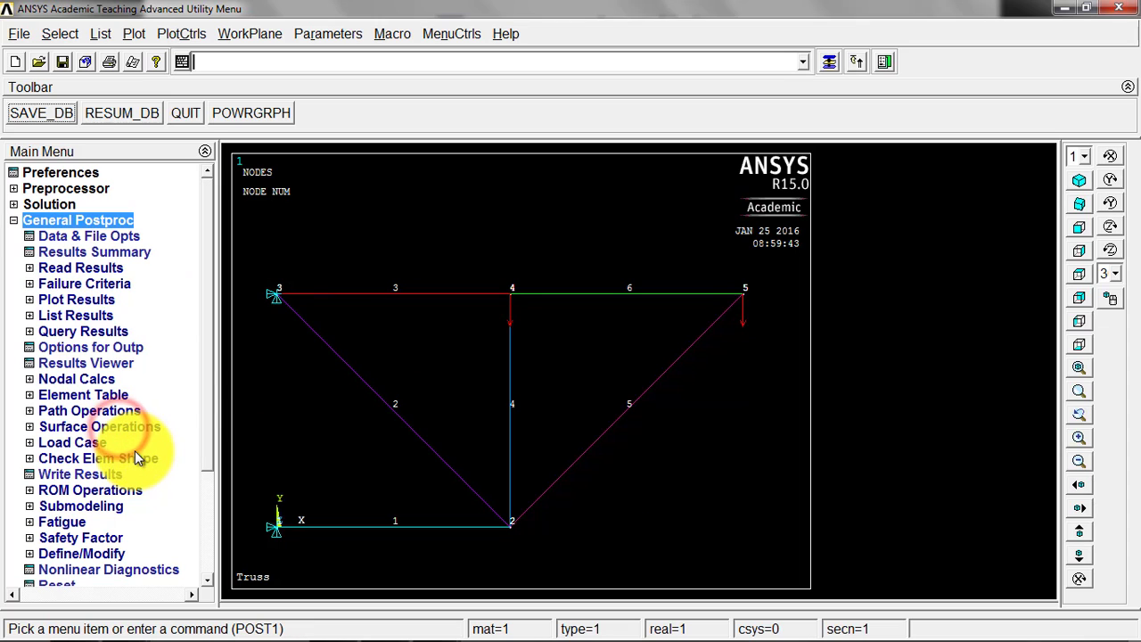
pyautogui.click(63, 302)
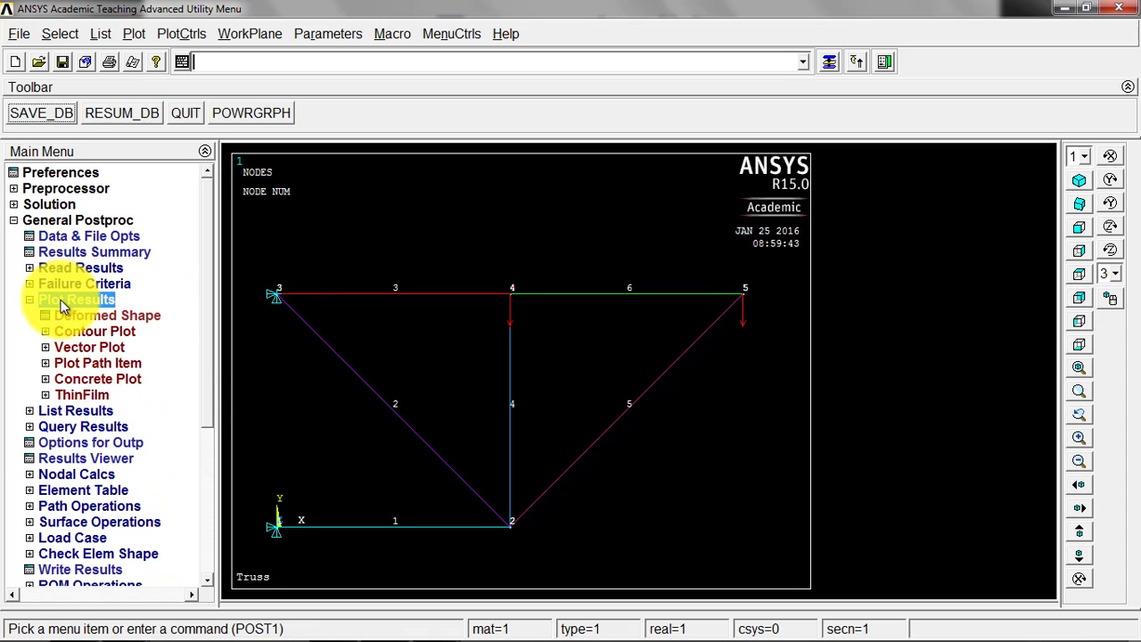
pyautogui.click(74, 318)
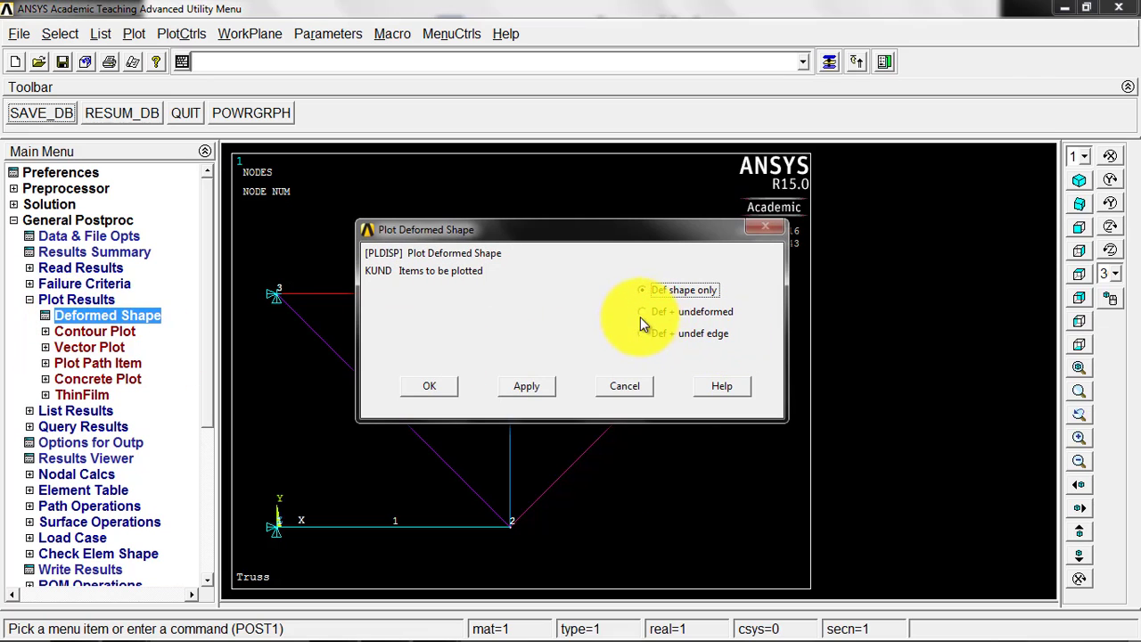
pyautogui.click(710, 313)
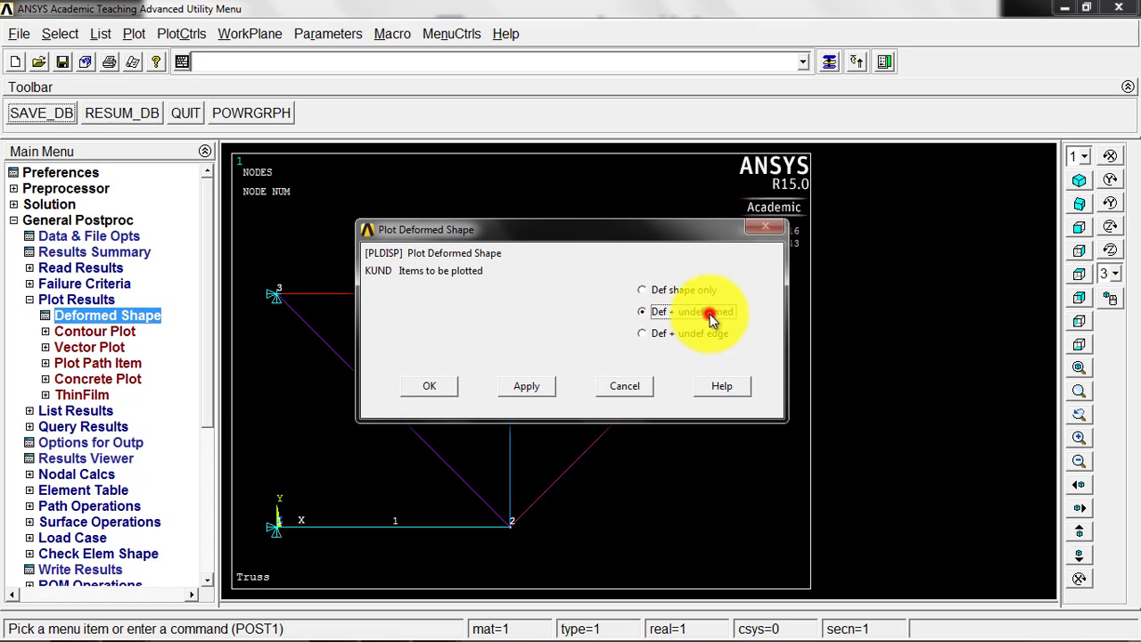
pyautogui.click(442, 387)
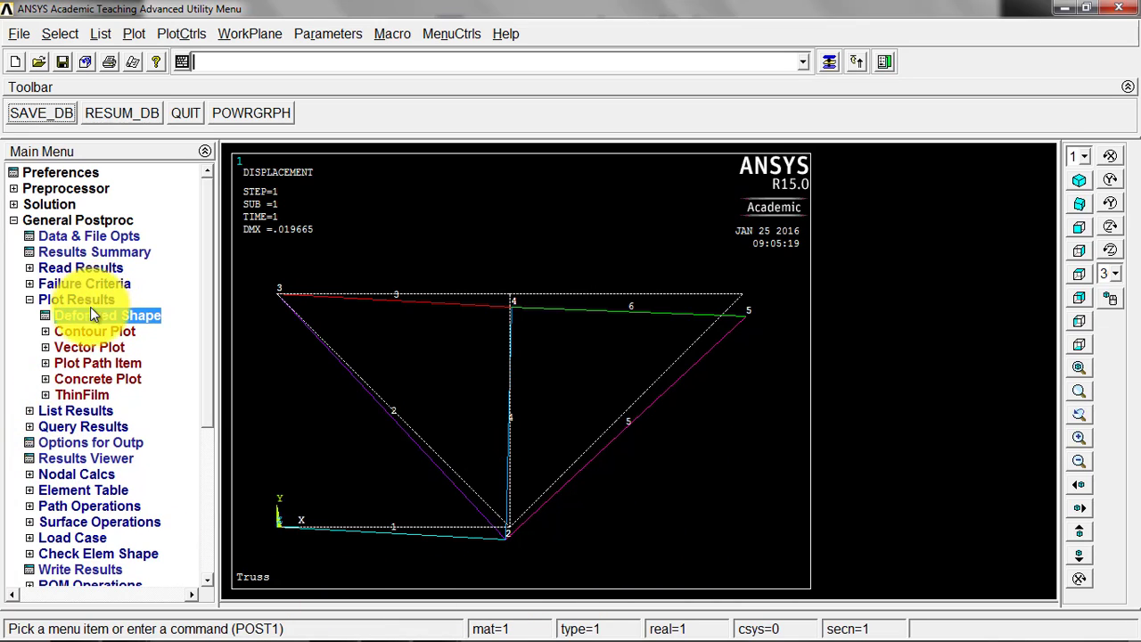
# List the nodal DOF solution for the displacement vector sum, examine it beside the deformed plot, and close the listing
pyautogui.click(82, 410)
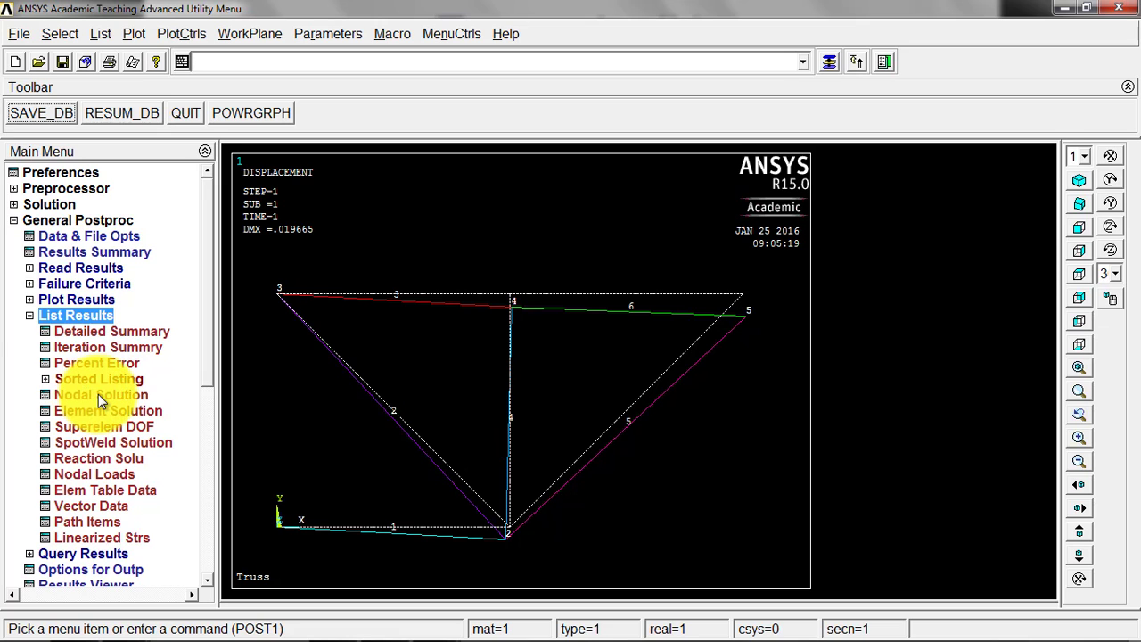
pyautogui.click(98, 394)
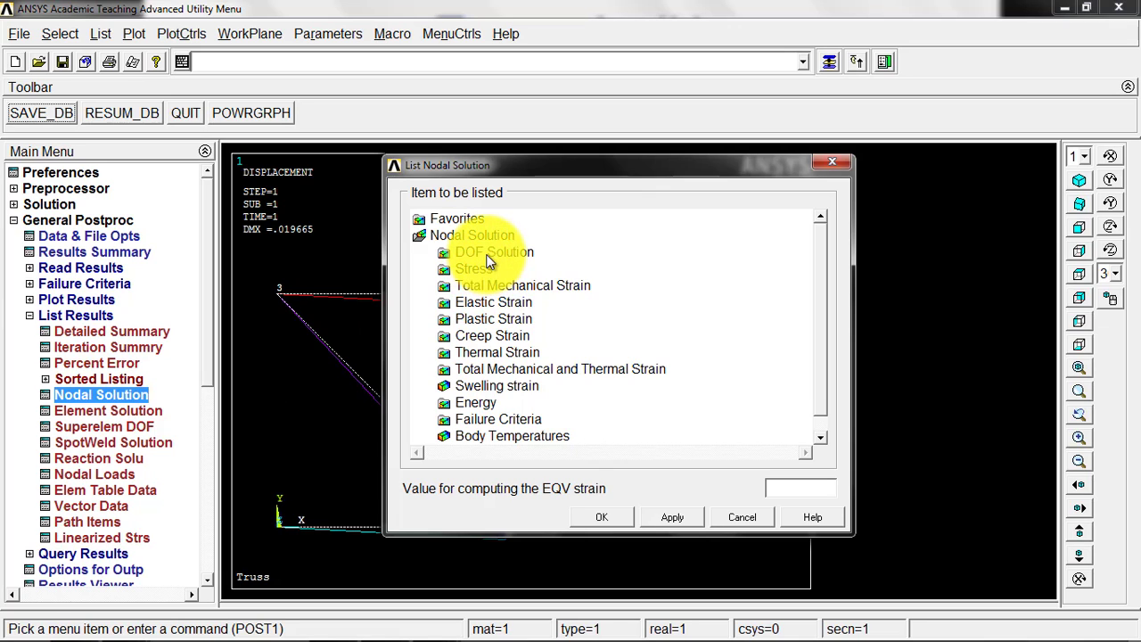
pyautogui.click(488, 252)
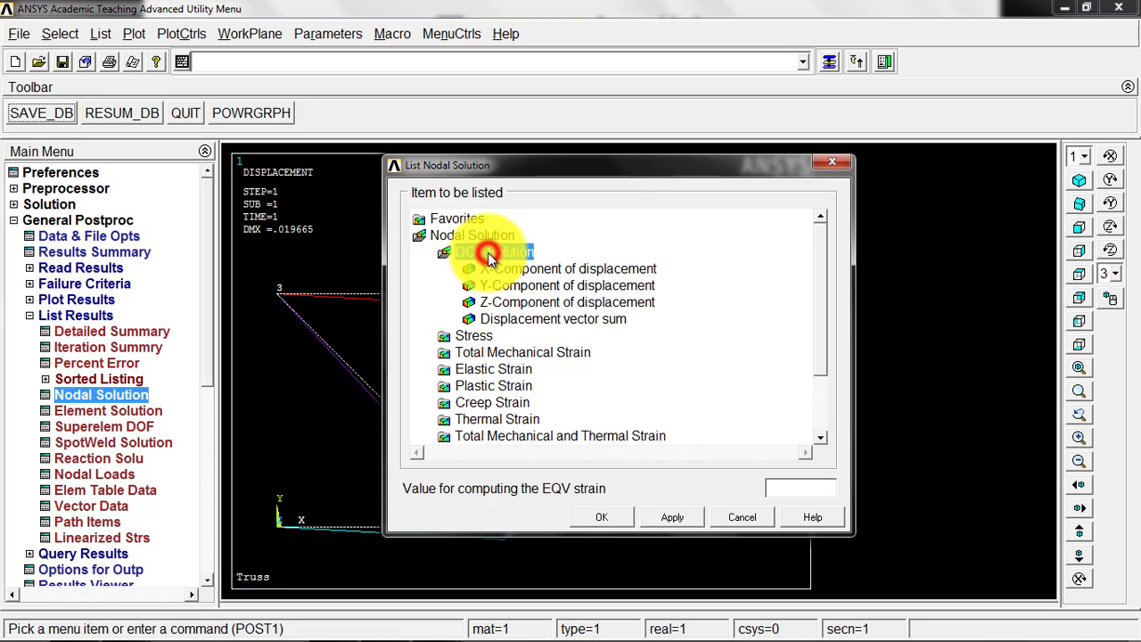
pyautogui.click(513, 323)
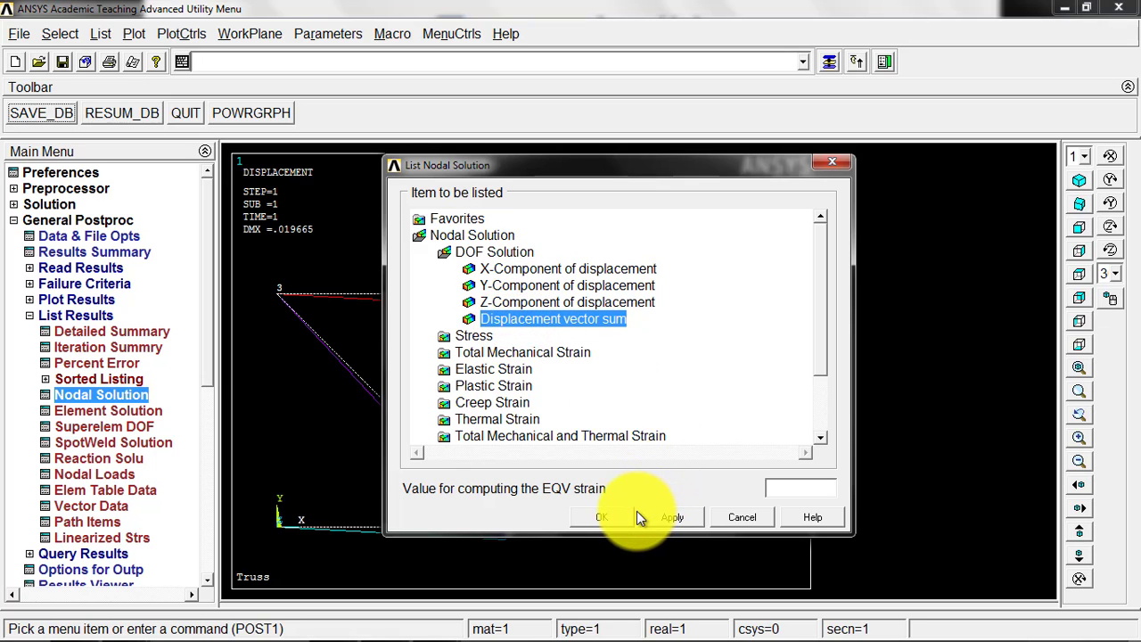
pyautogui.click(600, 517)
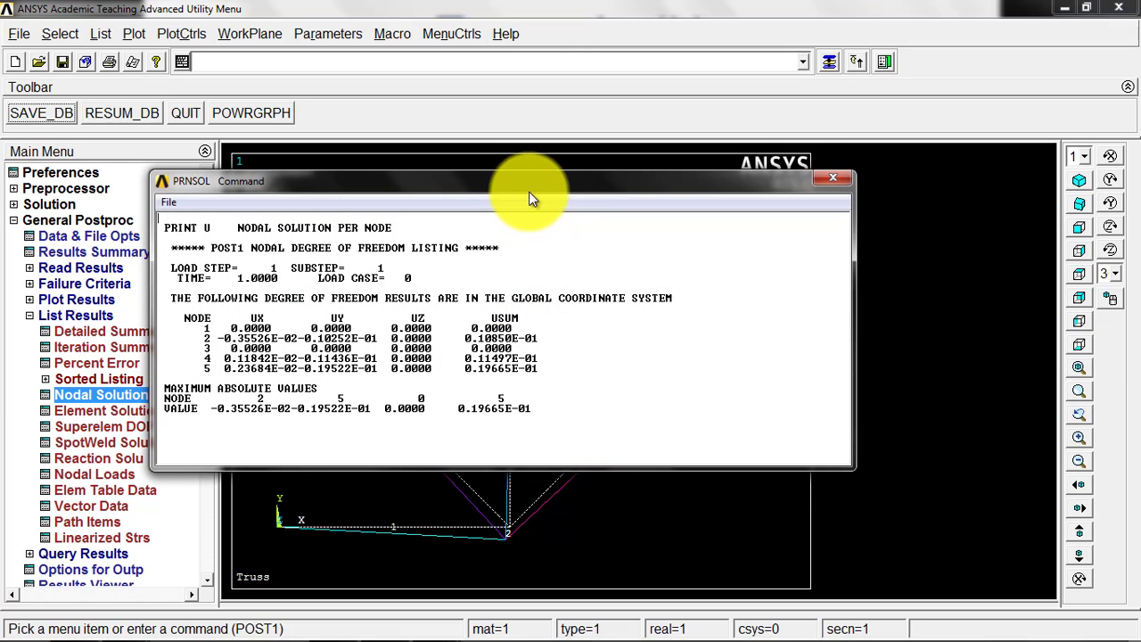
pyautogui.moveTo(535, 185); pyautogui.dragTo(936, 138)
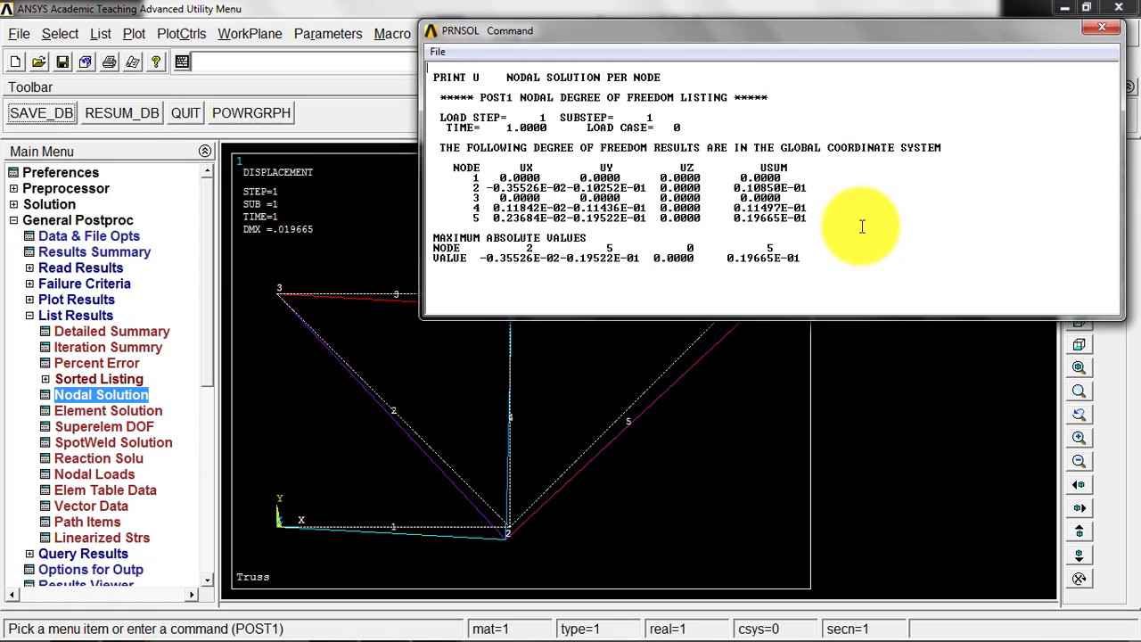
pyautogui.moveTo(883, 323); pyautogui.dragTo(882, 287)
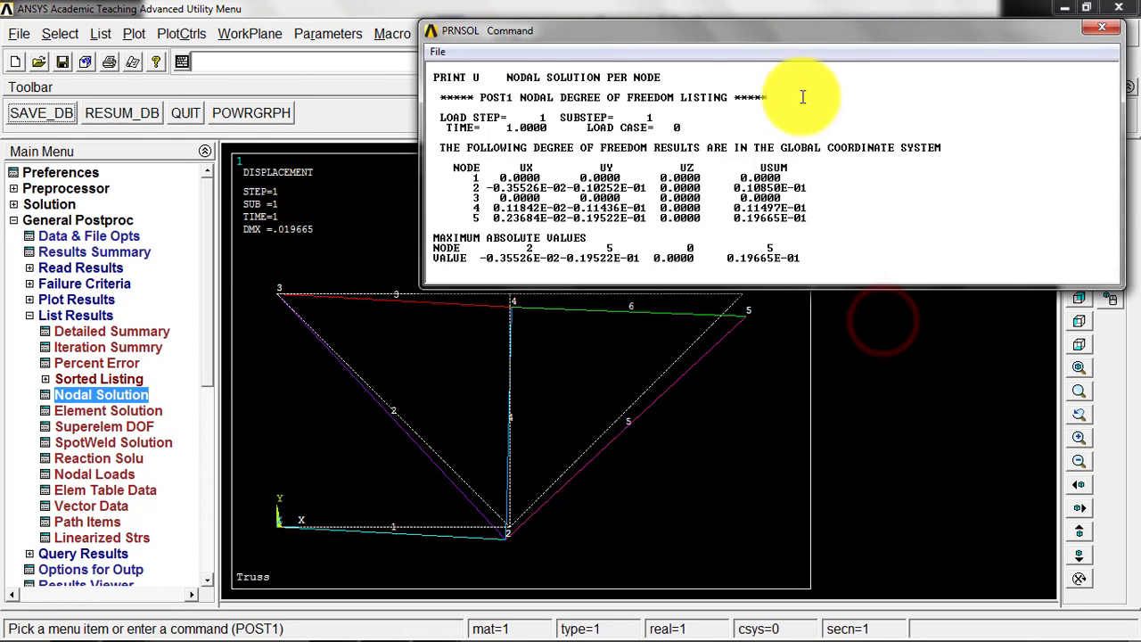
pyautogui.moveTo(759, 36); pyautogui.dragTo(747, 17)
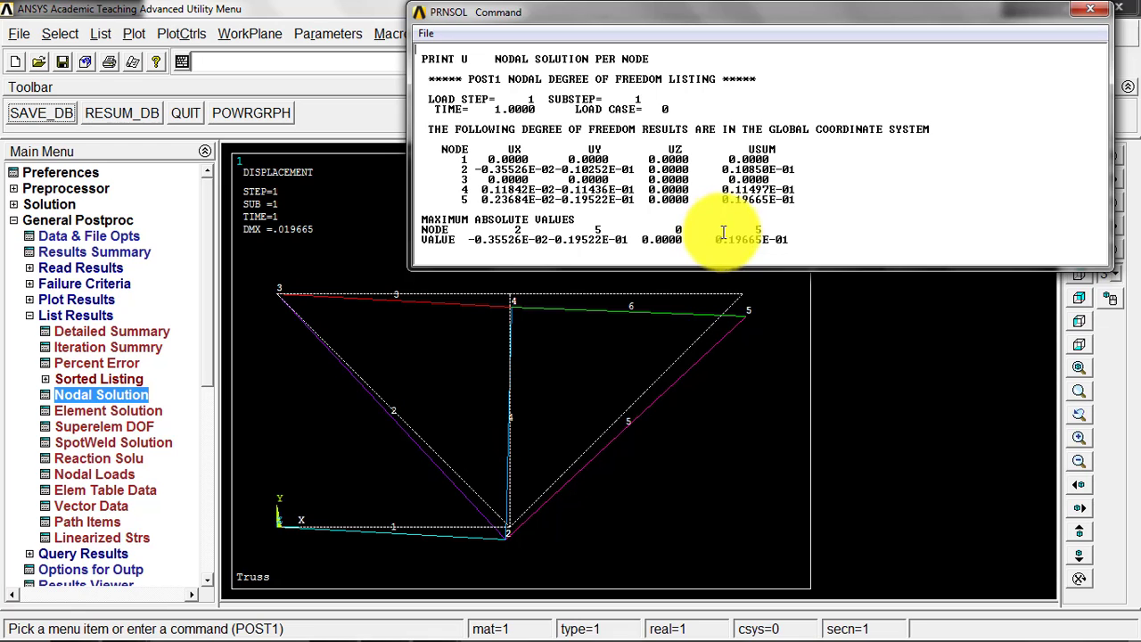
pyautogui.click(1082, 12)
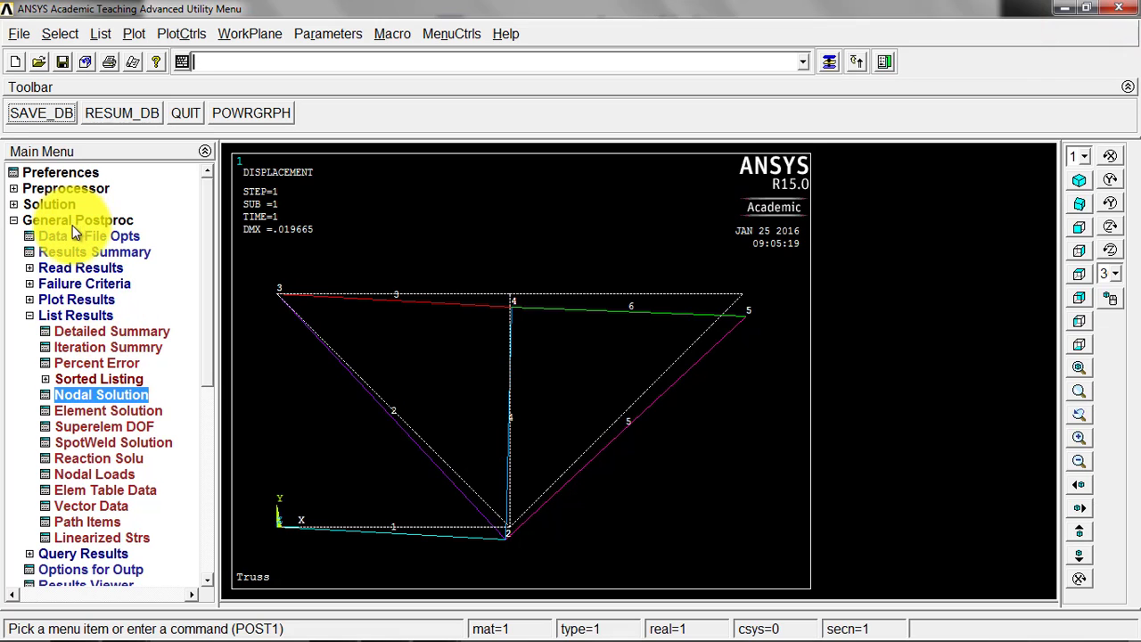
# Define an element table item labelled AXforce, using results by sequence number SMISC, 1, and keep the definition dialog open for another item
pyautogui.click(28, 318)
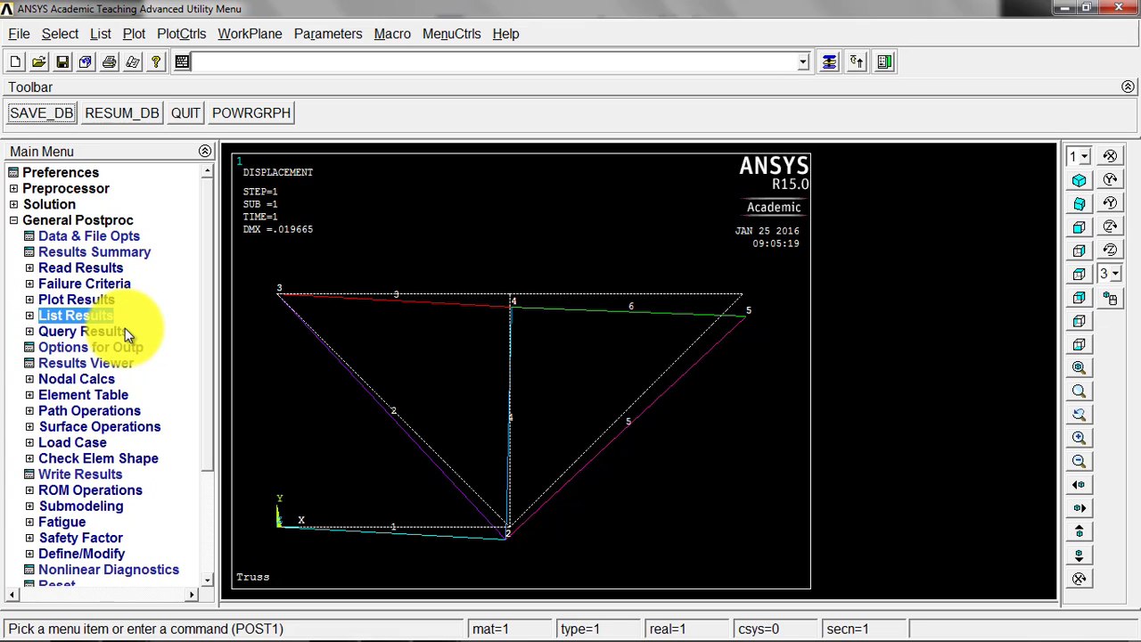
pyautogui.click(96, 392)
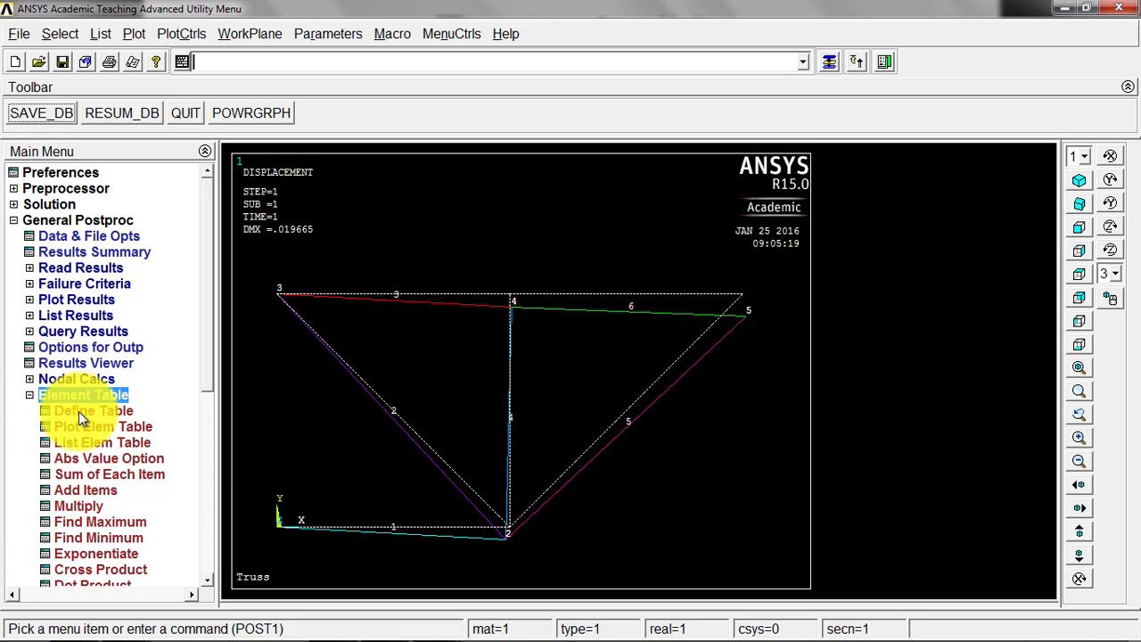
pyautogui.click(81, 412)
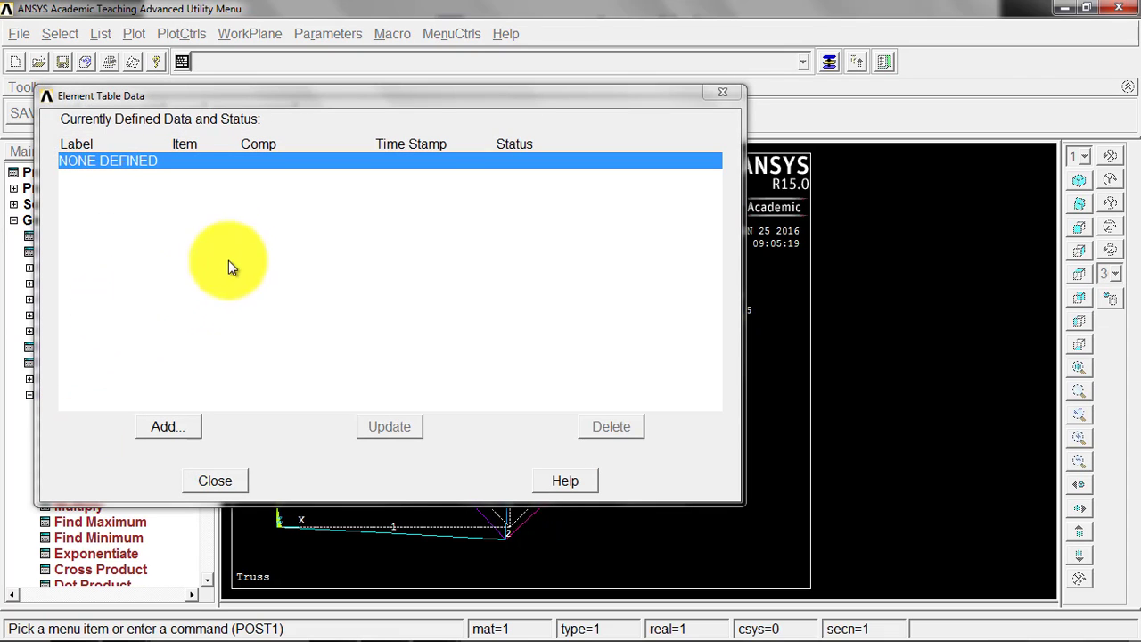
pyautogui.click(172, 424)
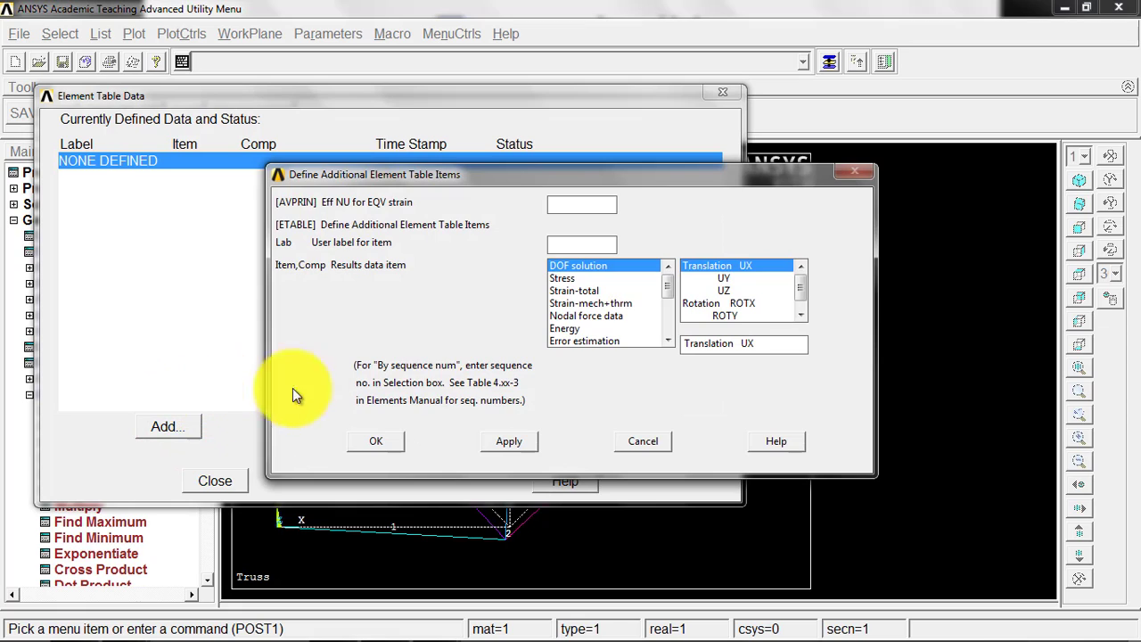
pyautogui.click(571, 249)
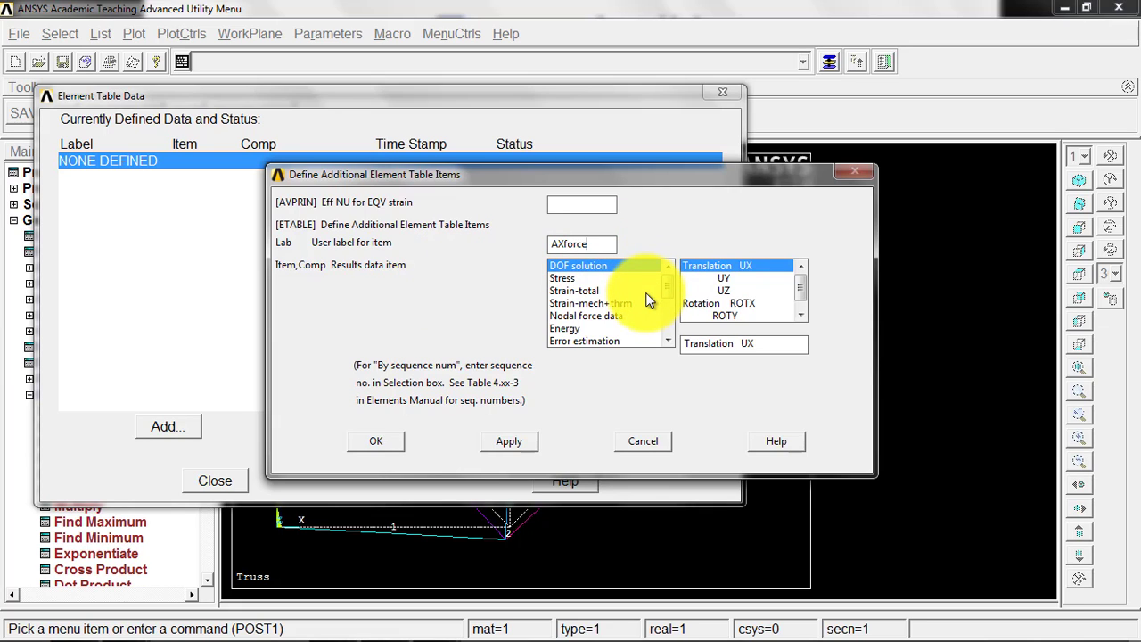
pyautogui.moveTo(664, 288); pyautogui.dragTo(667, 333)
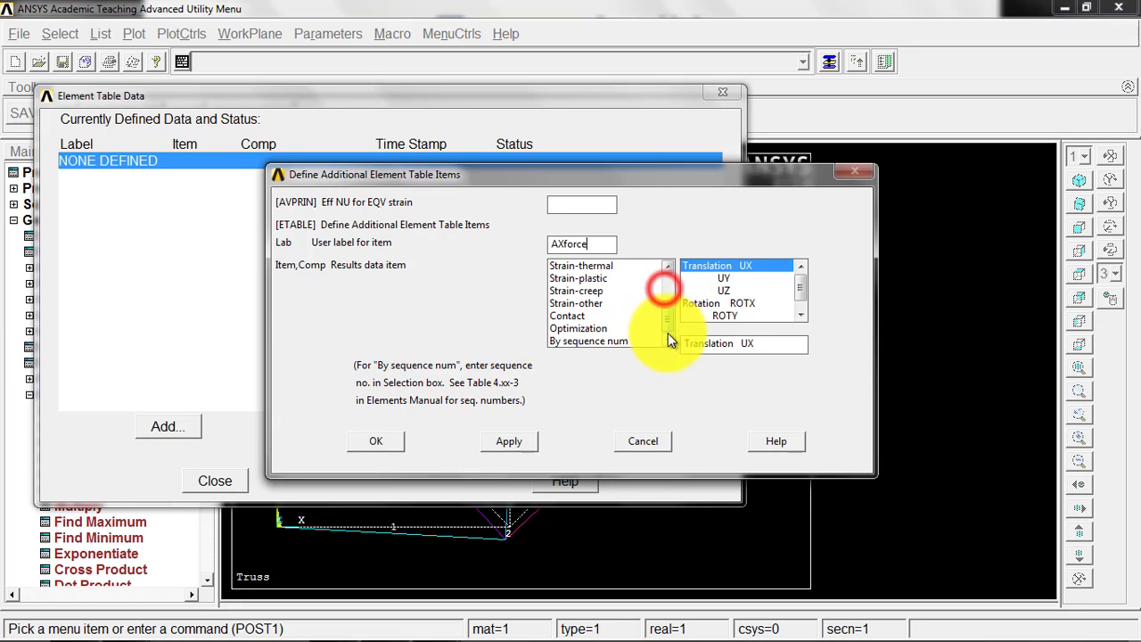
pyautogui.click(615, 342)
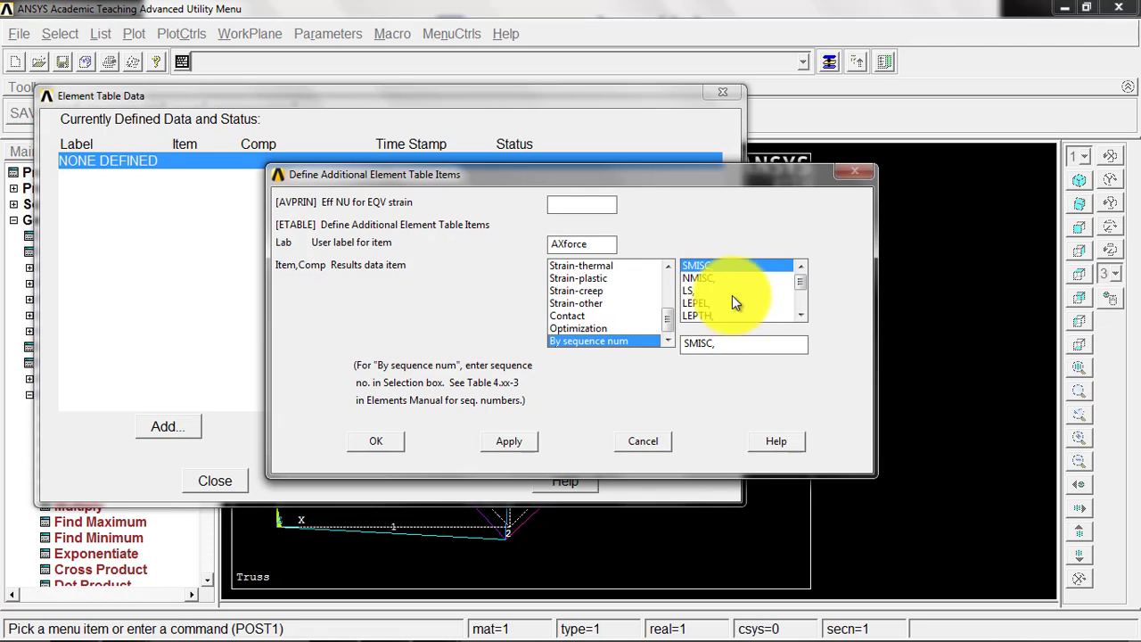
pyautogui.click(738, 342)
pyautogui.write('1')
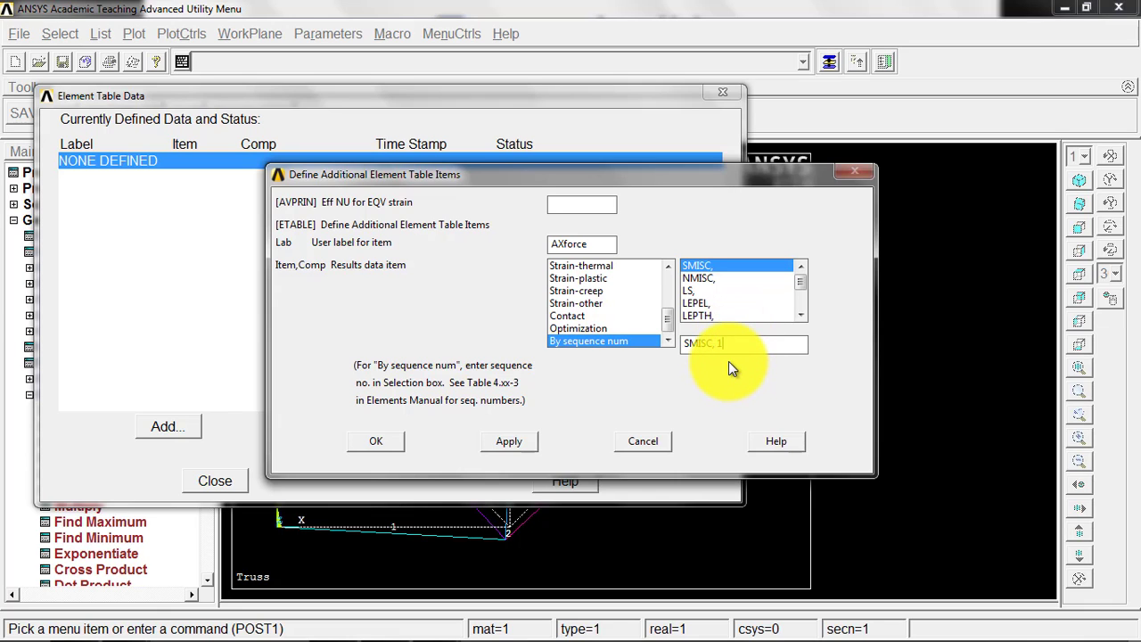
pyautogui.click(533, 438)
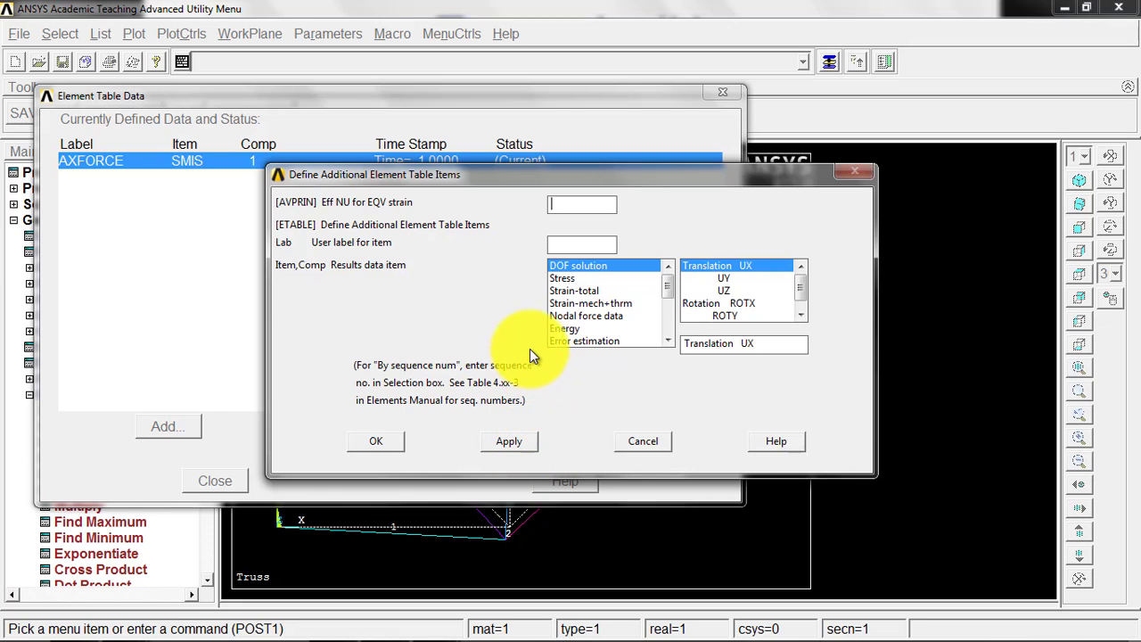
# Define a second element table item labelled AXstress, using results by sequence number LS, 1, and close the element table data
pyautogui.click(570, 245)
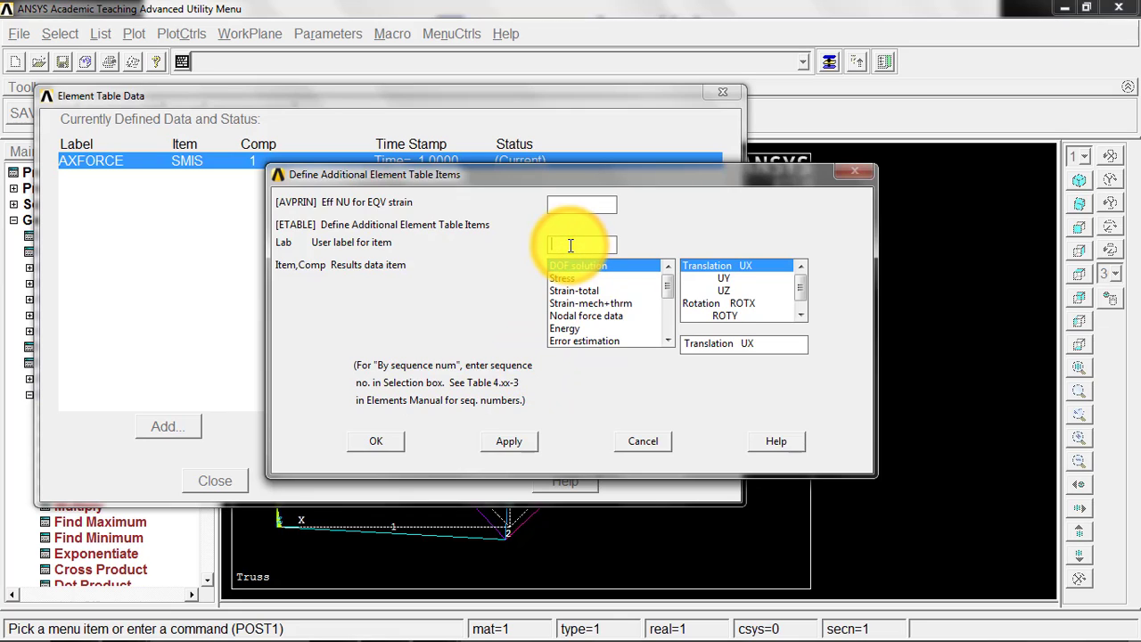
pyautogui.write('AXstre')
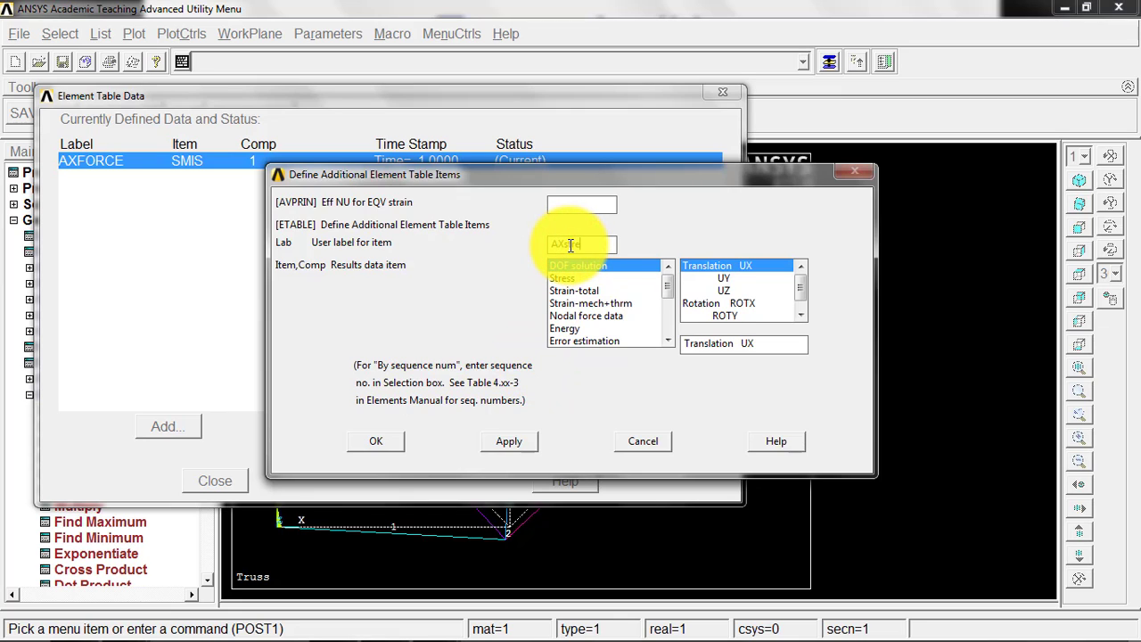
pyautogui.write('ss')
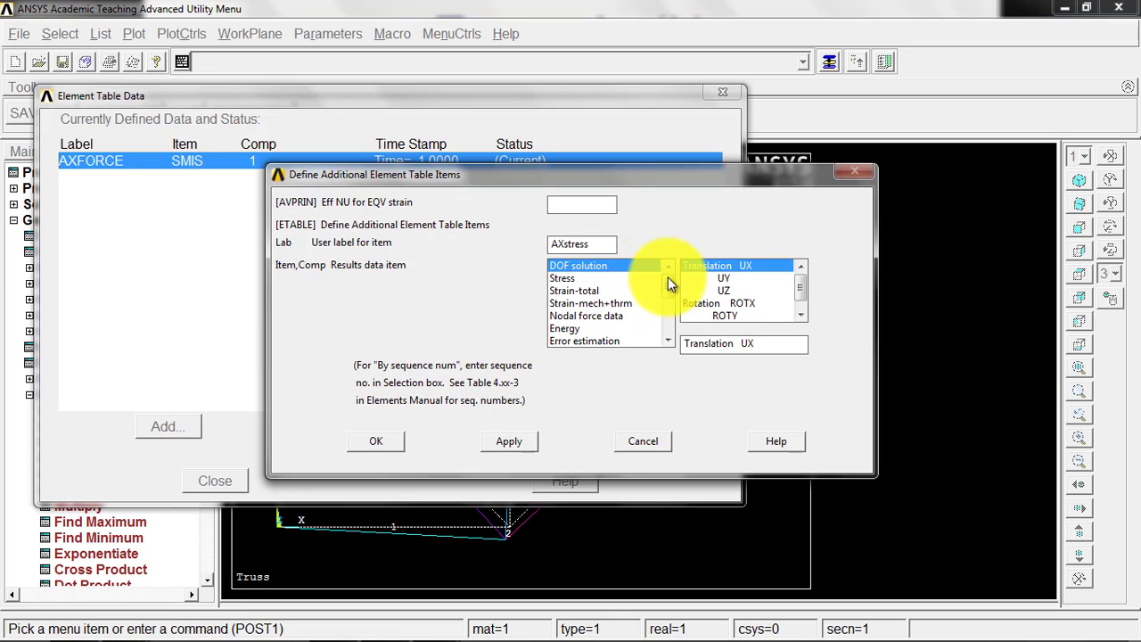
pyautogui.moveTo(667, 281); pyautogui.dragTo(669, 343)
pyautogui.click(642, 341)
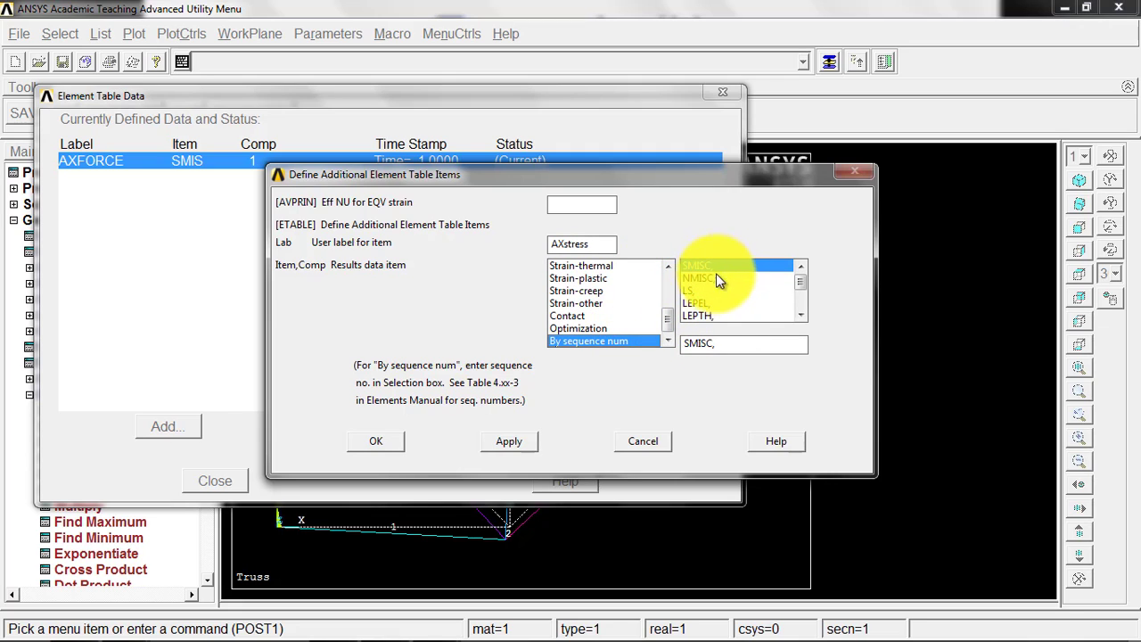
pyautogui.click(701, 290)
pyautogui.click(718, 343)
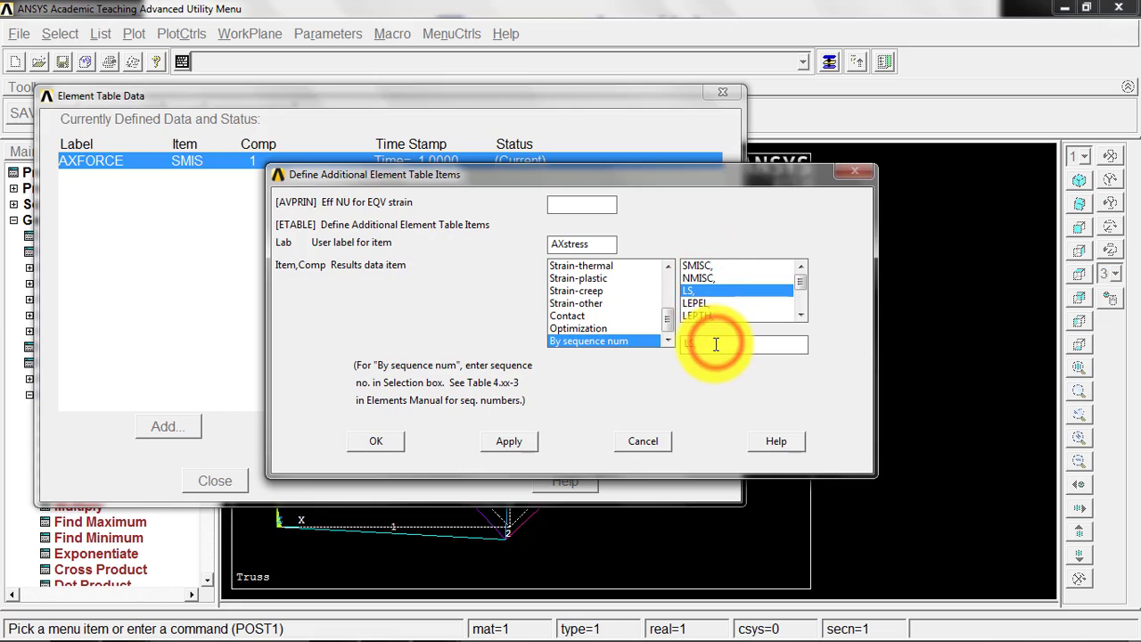
pyautogui.write('1')
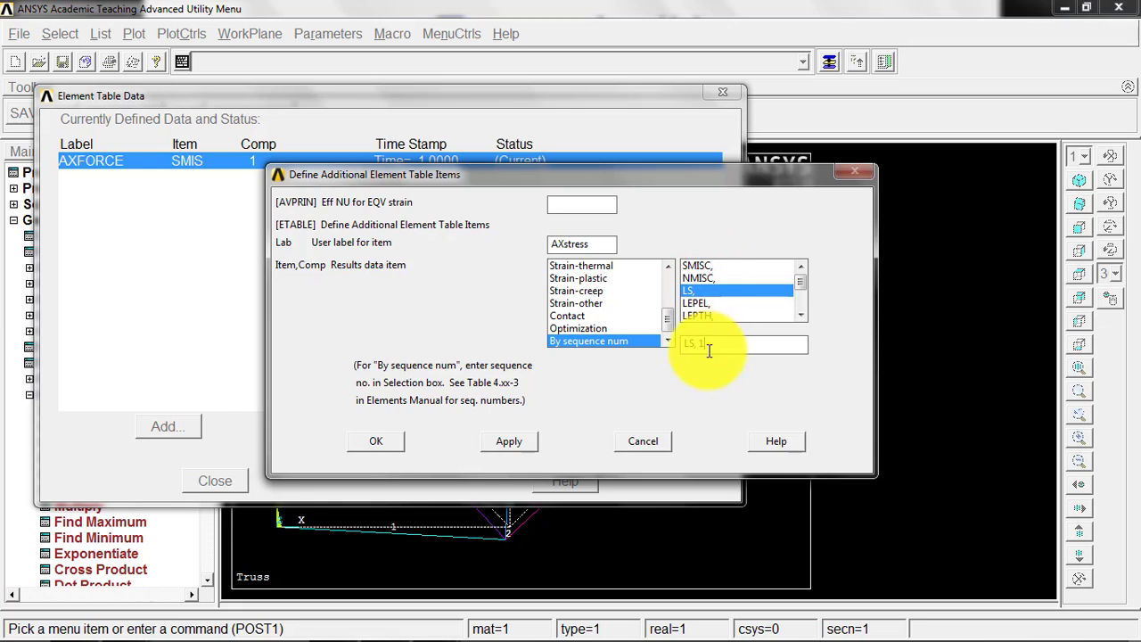
pyautogui.click(364, 437)
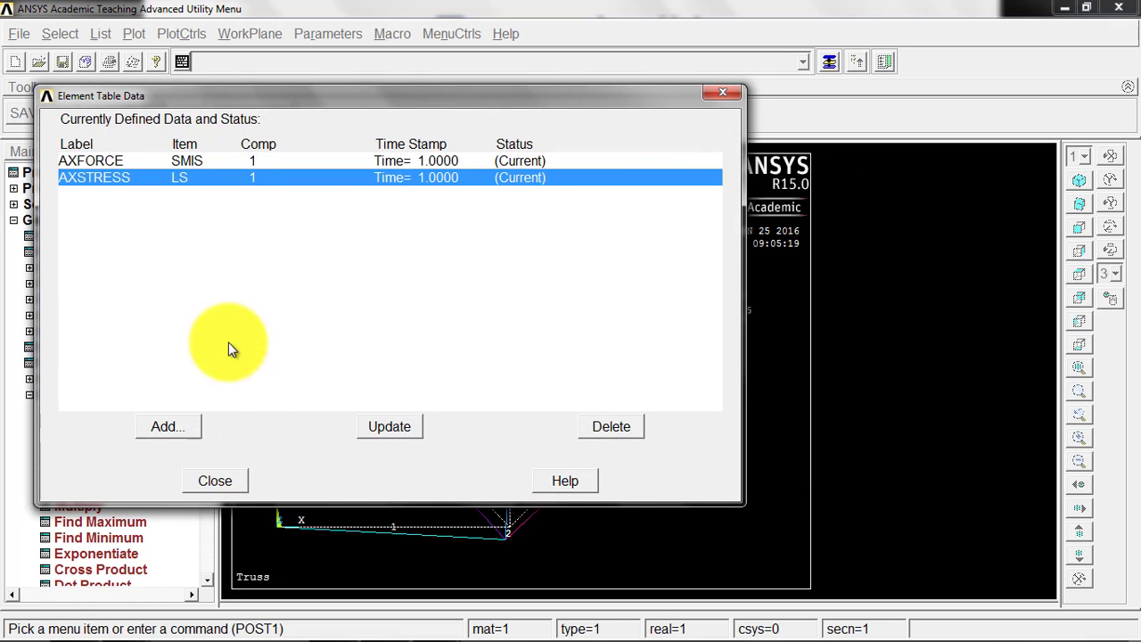
pyautogui.click(207, 477)
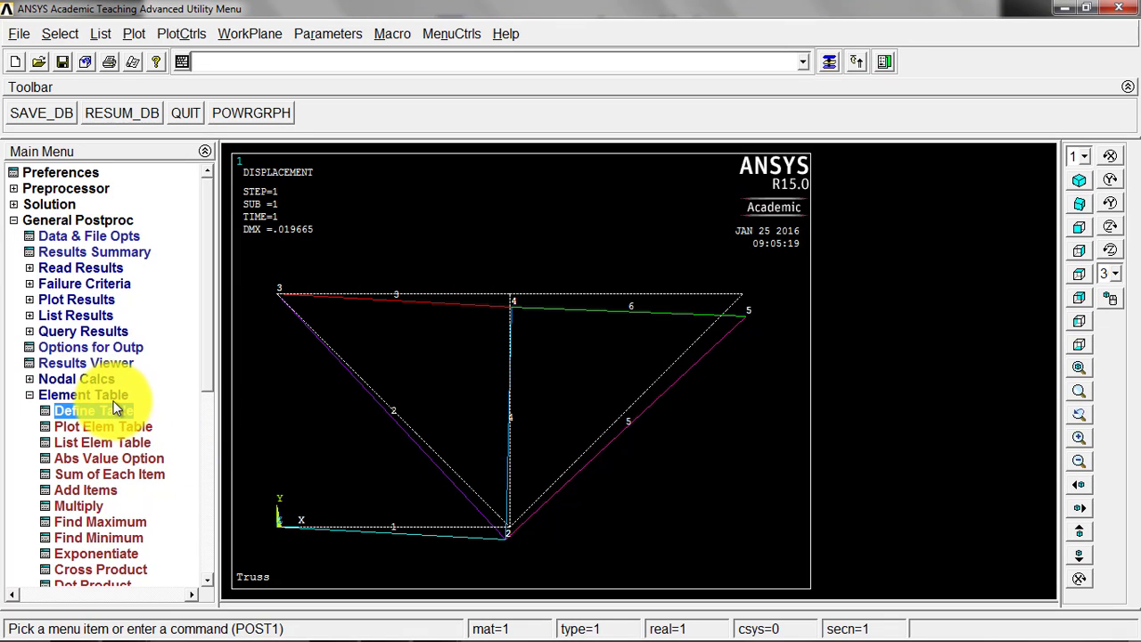
# Plot the AXFORCE element table item as a contour on the truss without averaging at common nodes
pyautogui.click(113, 426)
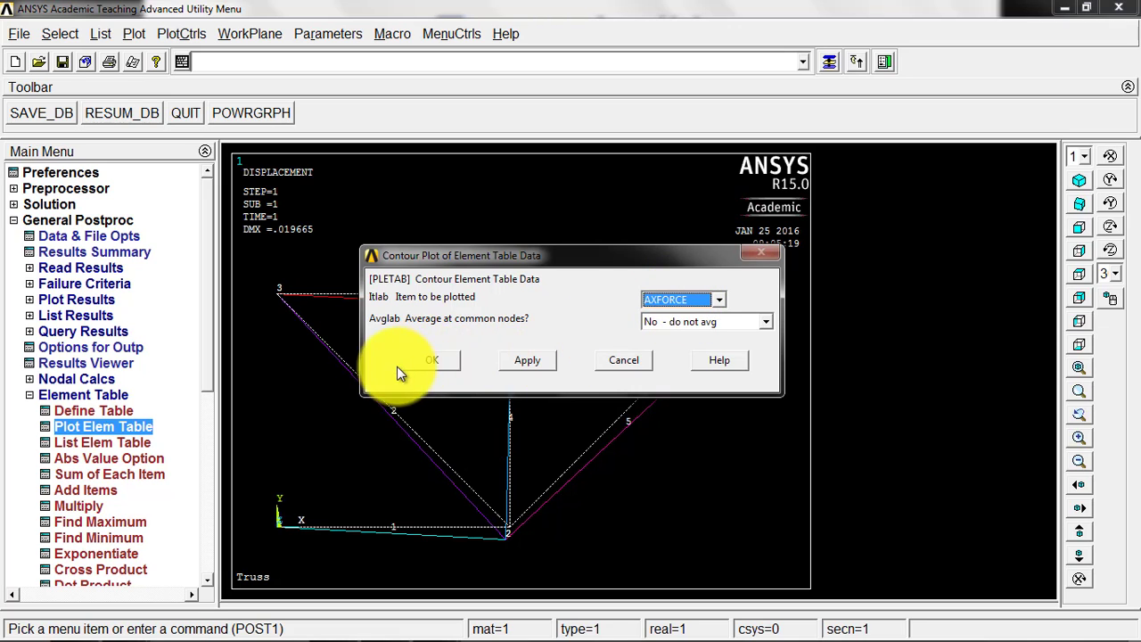
pyautogui.click(435, 359)
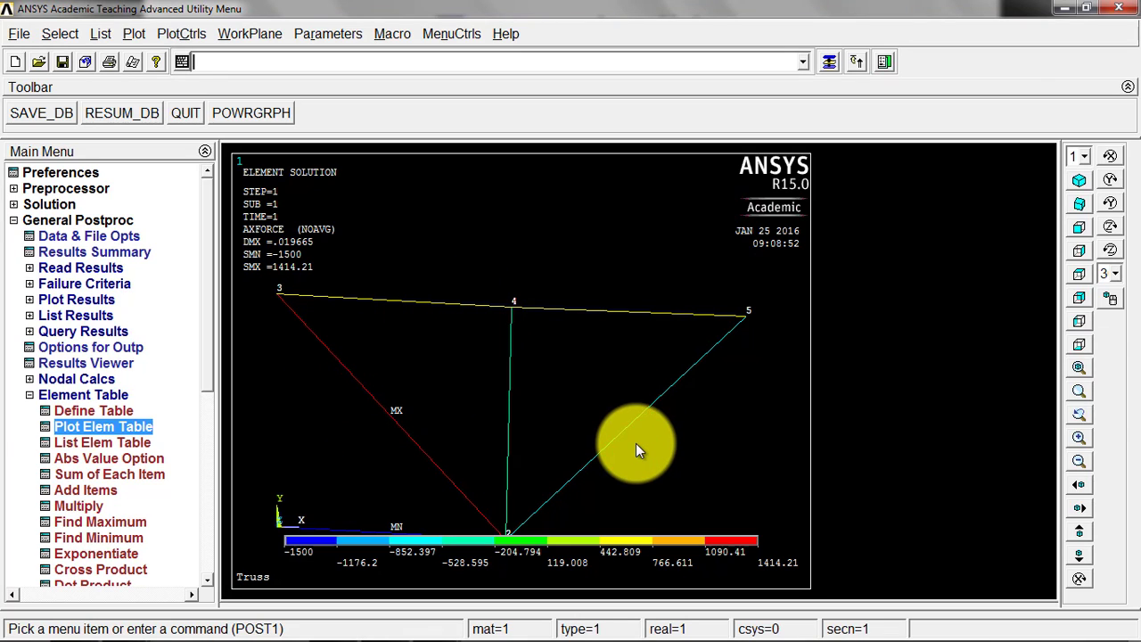
pyautogui.click(1078, 460)
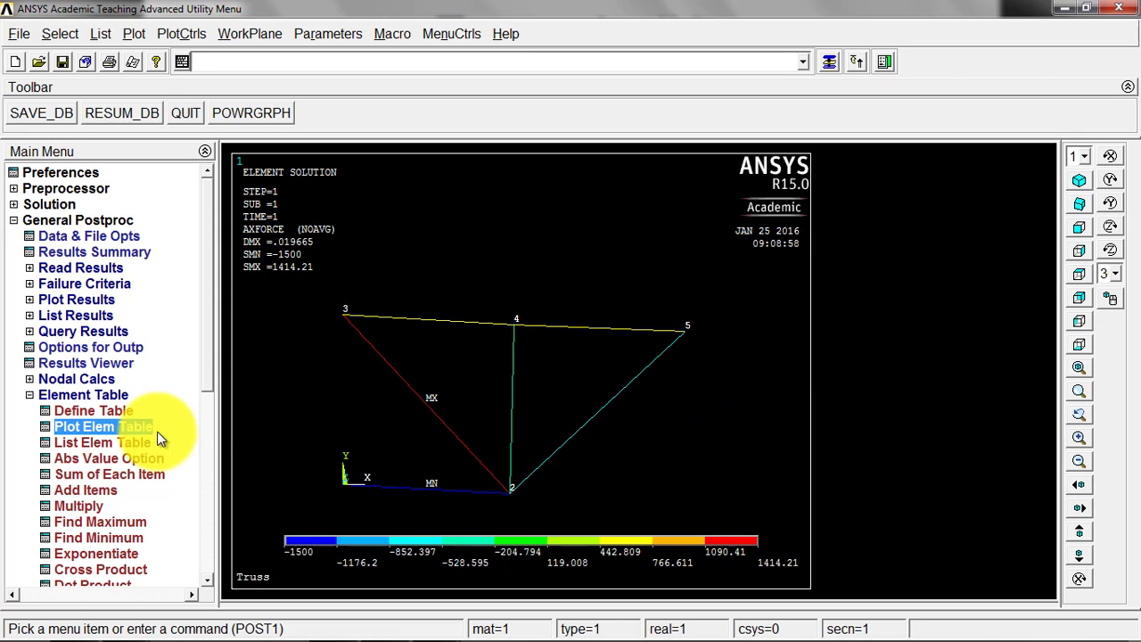
# List the AXFORCE and AXSTRESS element table values, examine them per element, and close the listing
pyautogui.click(131, 442)
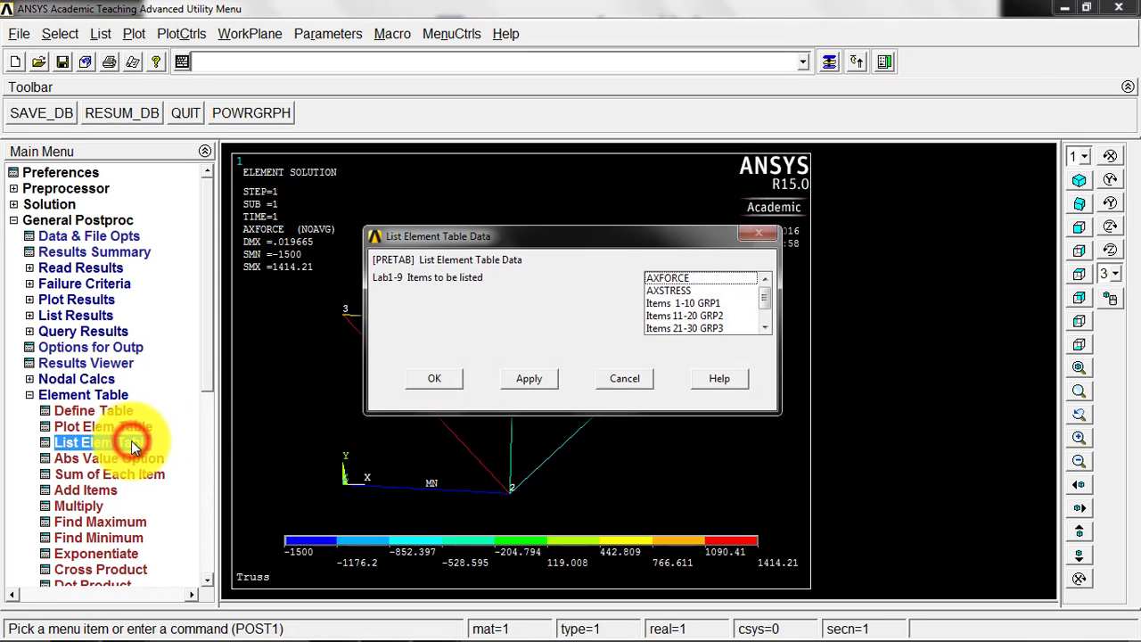
pyautogui.click(668, 280)
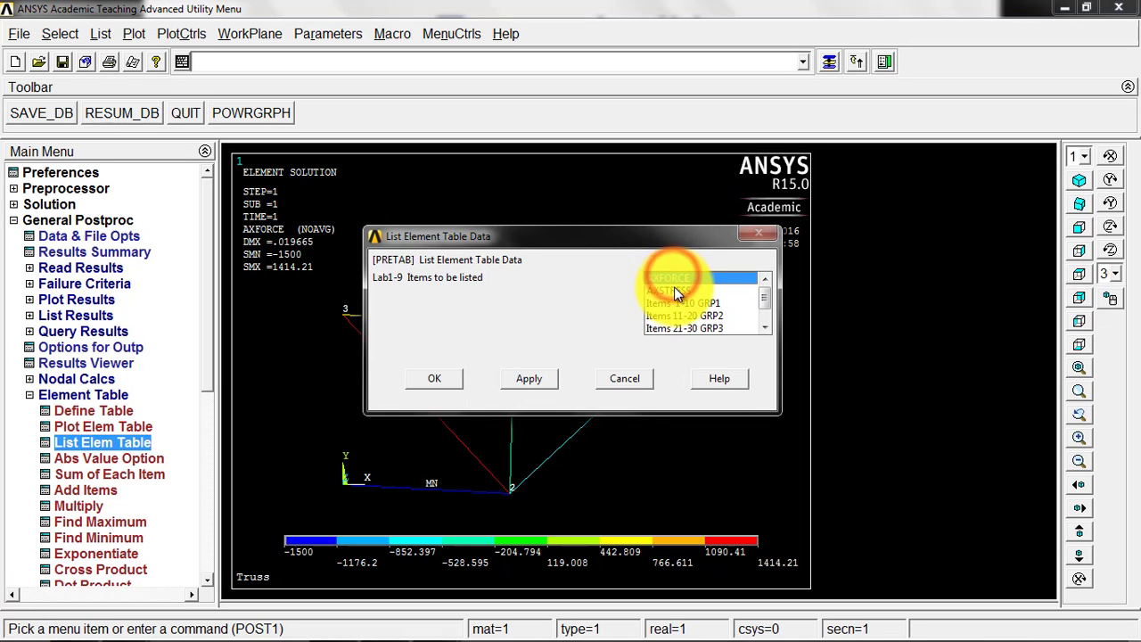
pyautogui.click(675, 291)
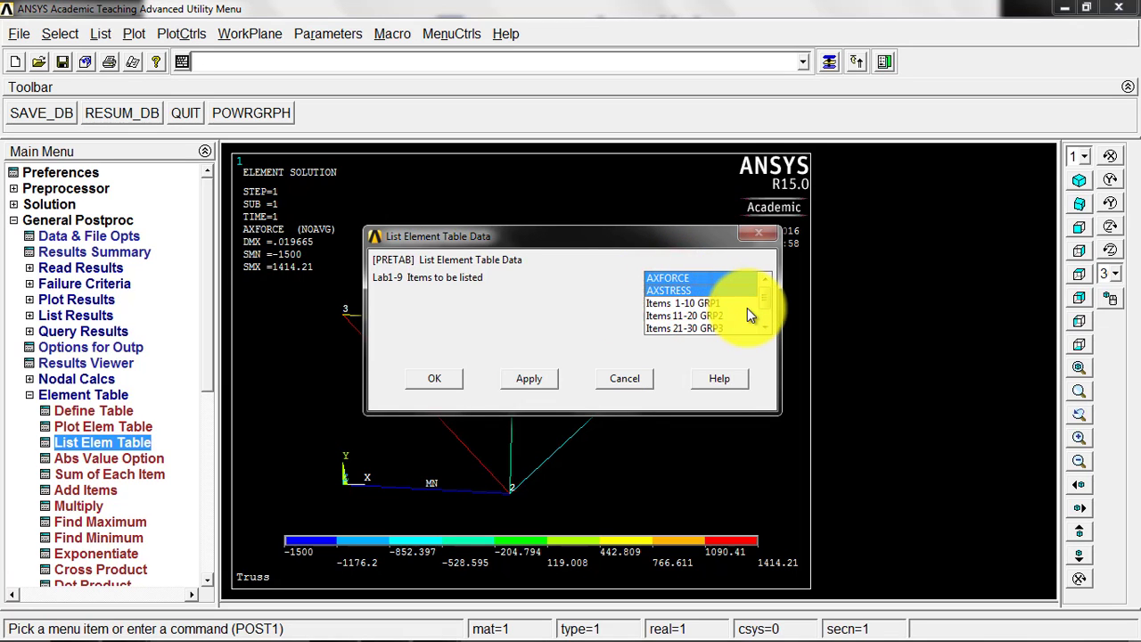
pyautogui.click(428, 378)
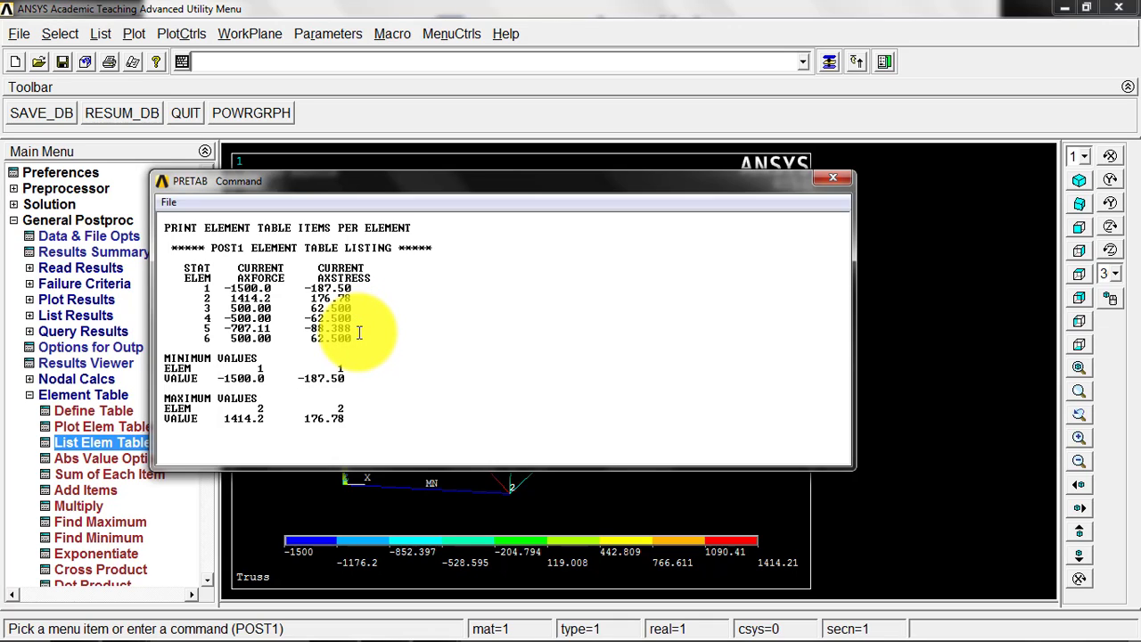
pyautogui.click(836, 181)
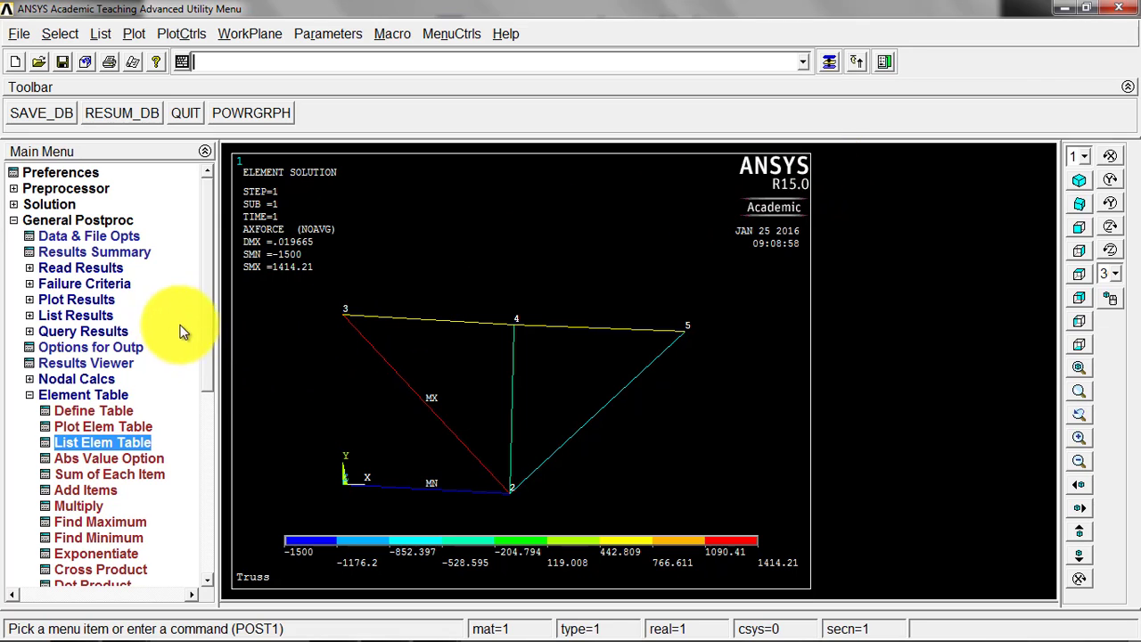
# List the reaction solution for all items, compare it with the supports at nodes 1 and 3 in the plot, and close the listing
pyautogui.click(75, 314)
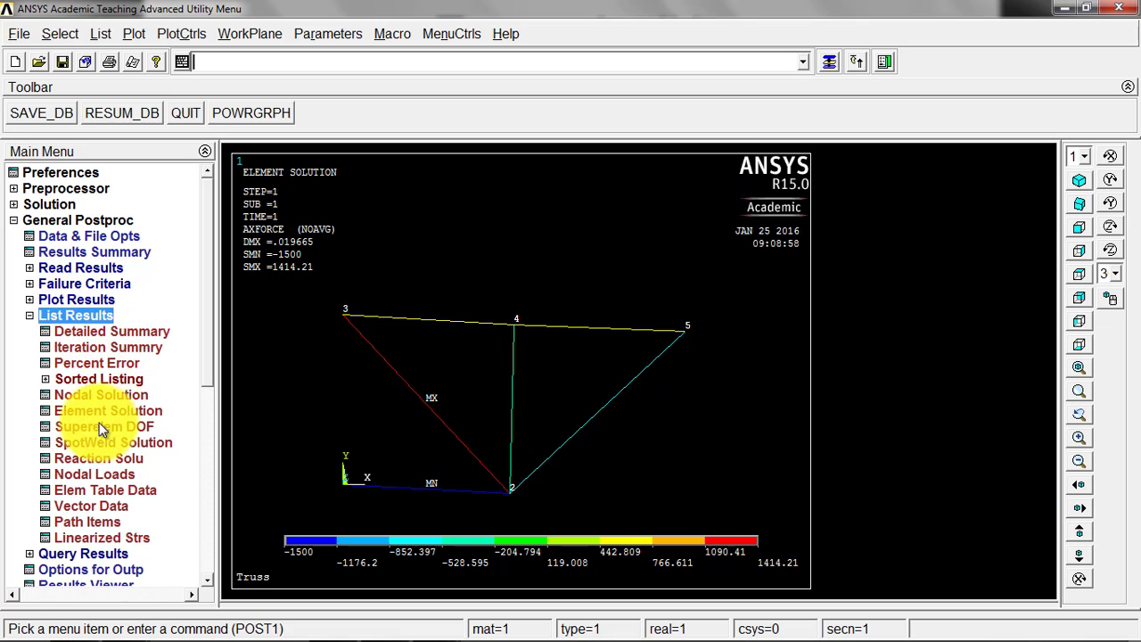
pyautogui.click(86, 459)
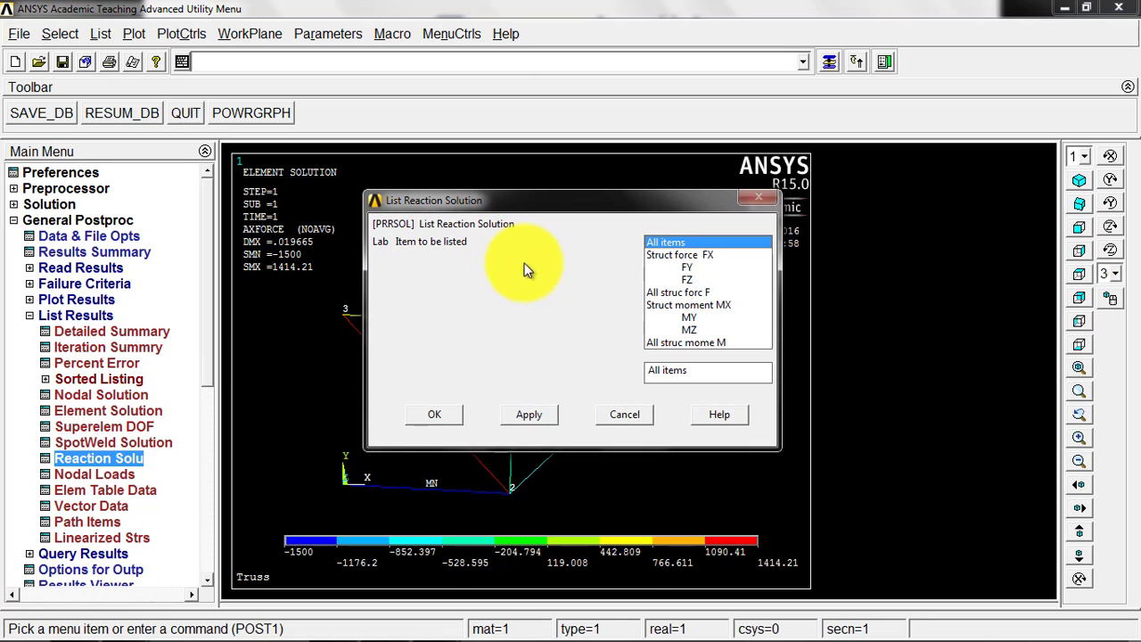
pyautogui.click(445, 422)
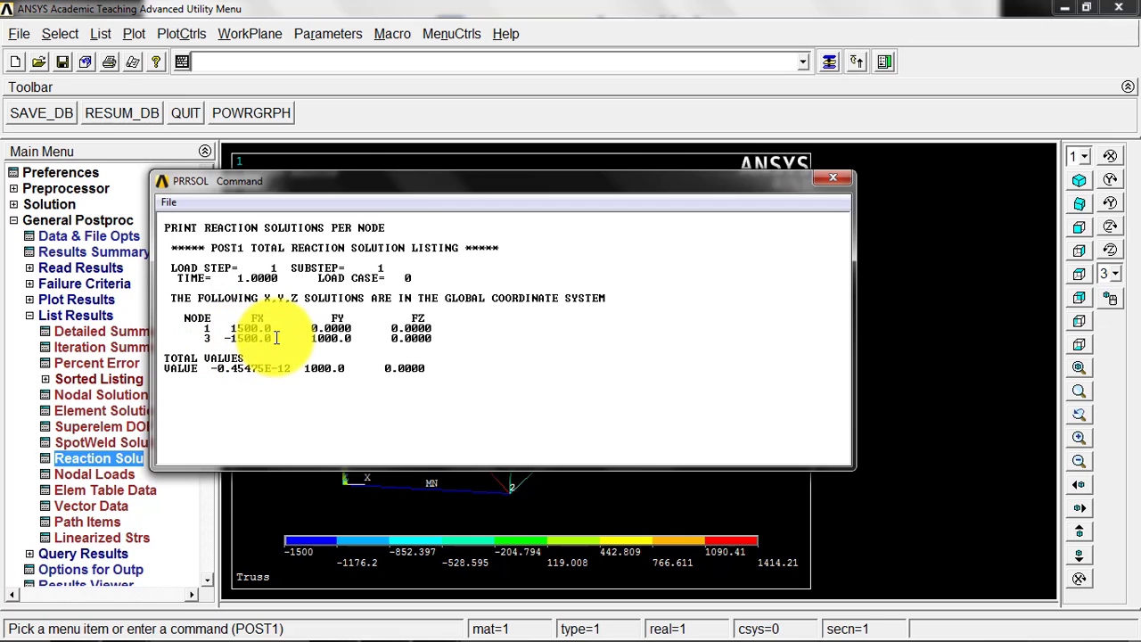
pyautogui.moveTo(433, 181); pyautogui.dragTo(874, 94)
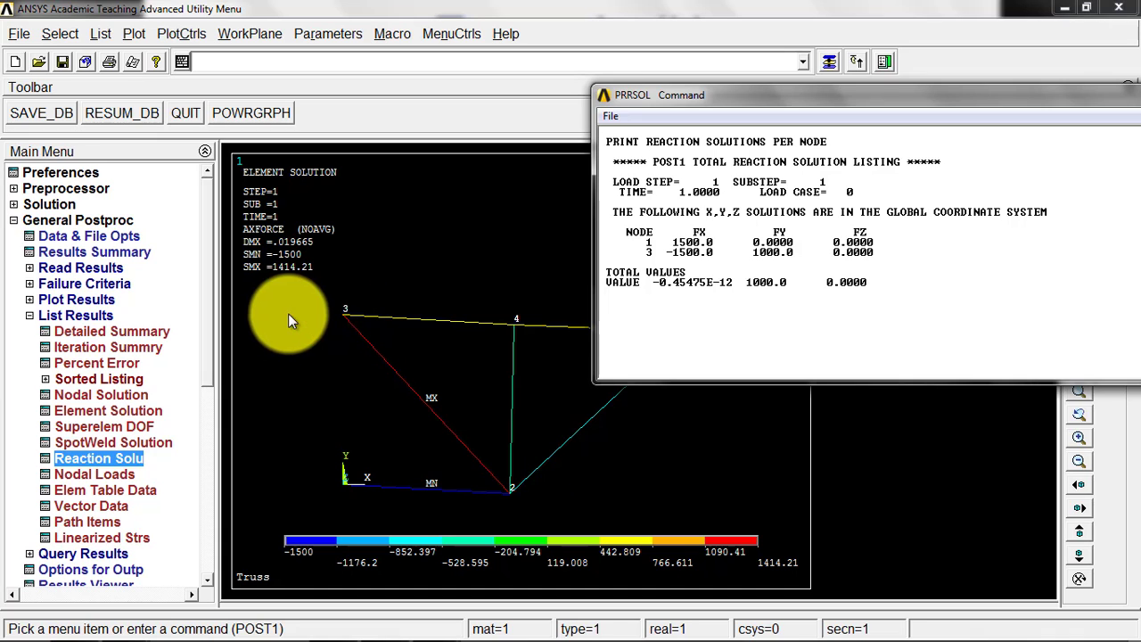
pyautogui.moveTo(908, 98); pyautogui.dragTo(728, 134)
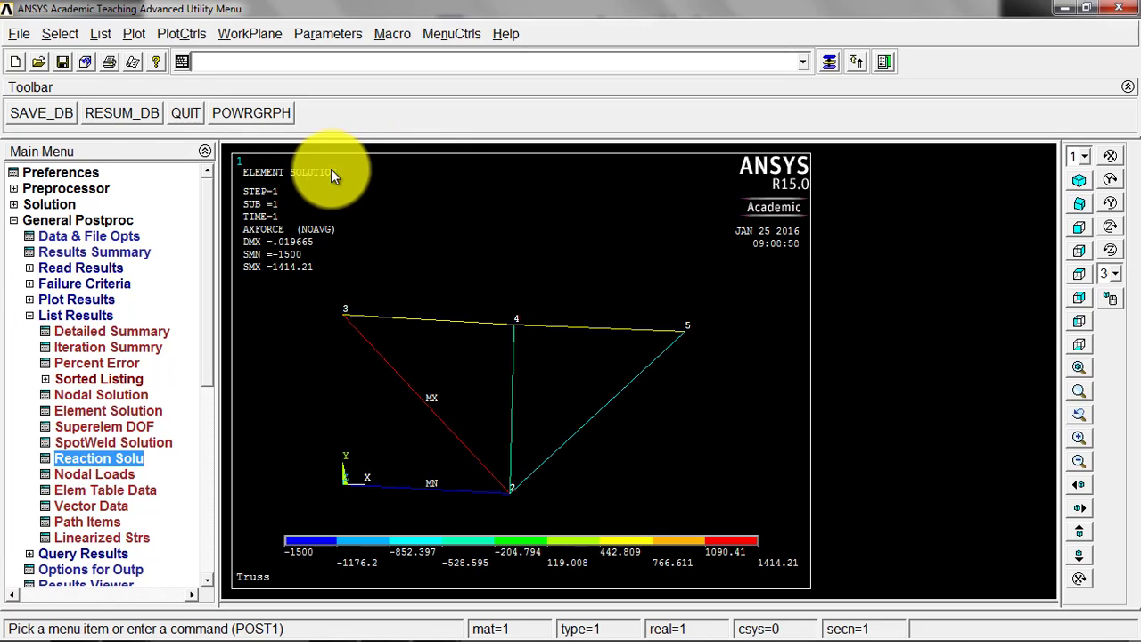
# Save the database under the current job name, and also save it as Truss.db in the user folder, replacing the existing file
pyautogui.click(46, 114)
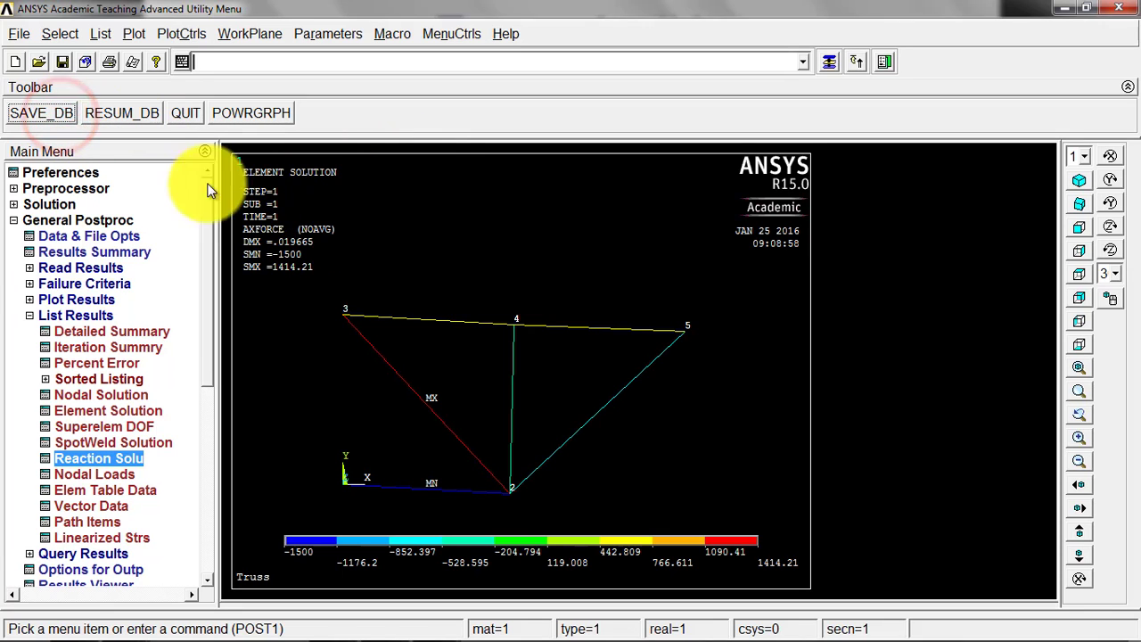
pyautogui.click(59, 66)
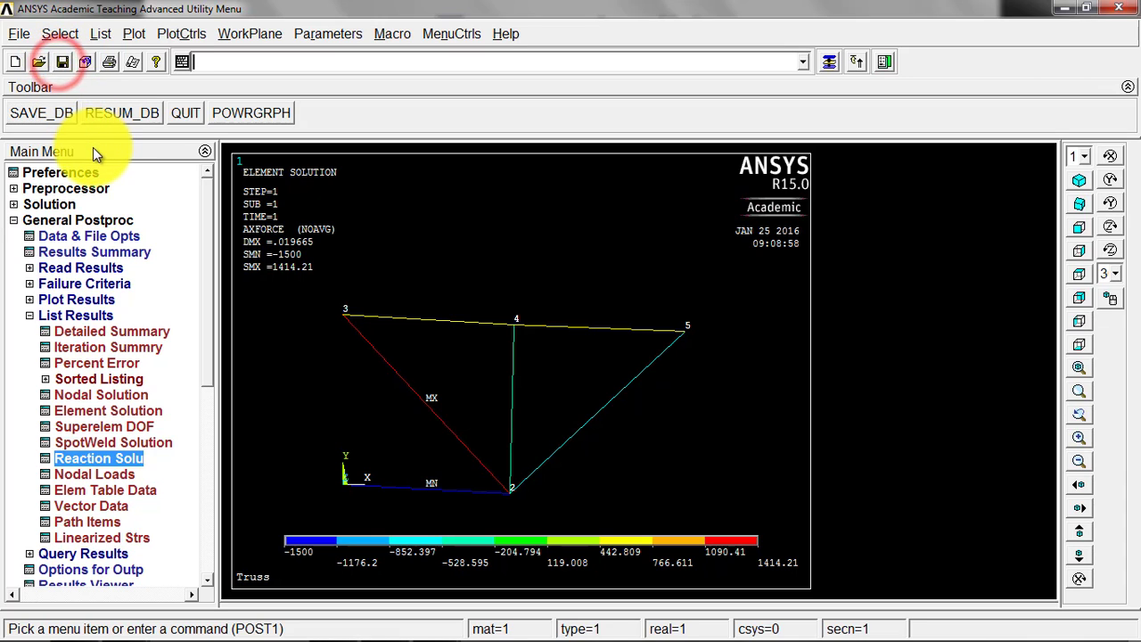
pyautogui.click(19, 34)
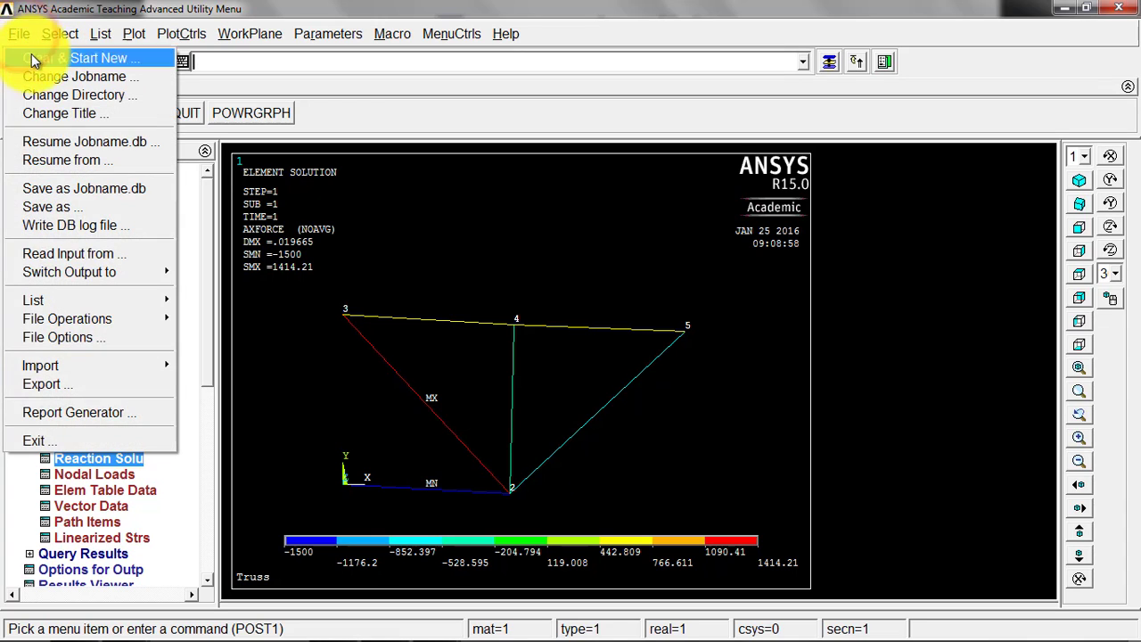
pyautogui.click(51, 206)
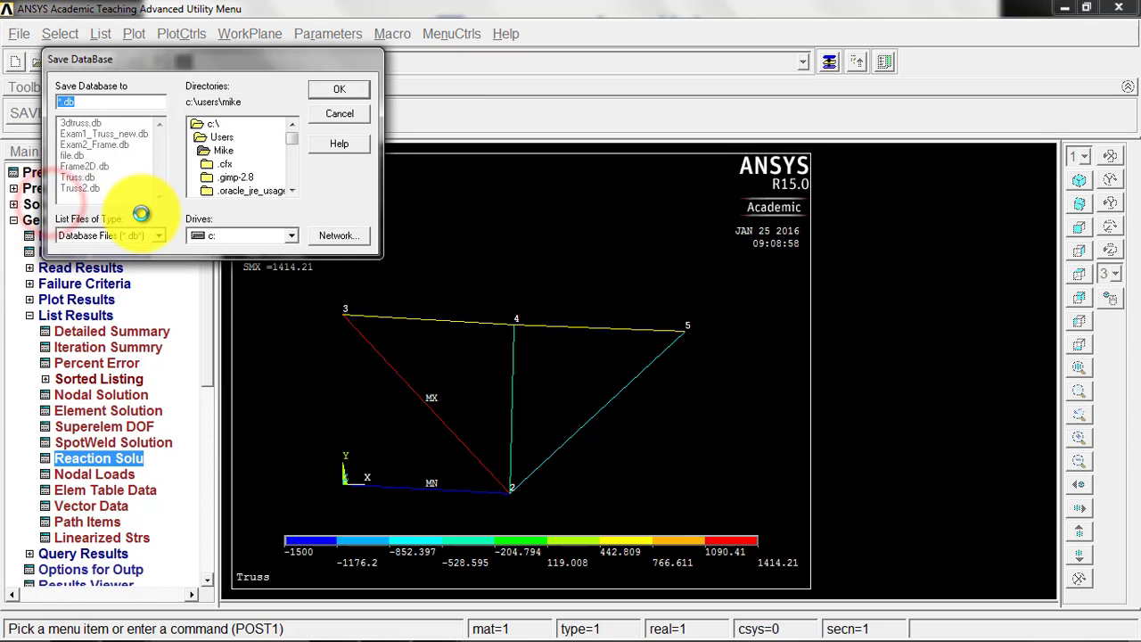
pyautogui.click(226, 149)
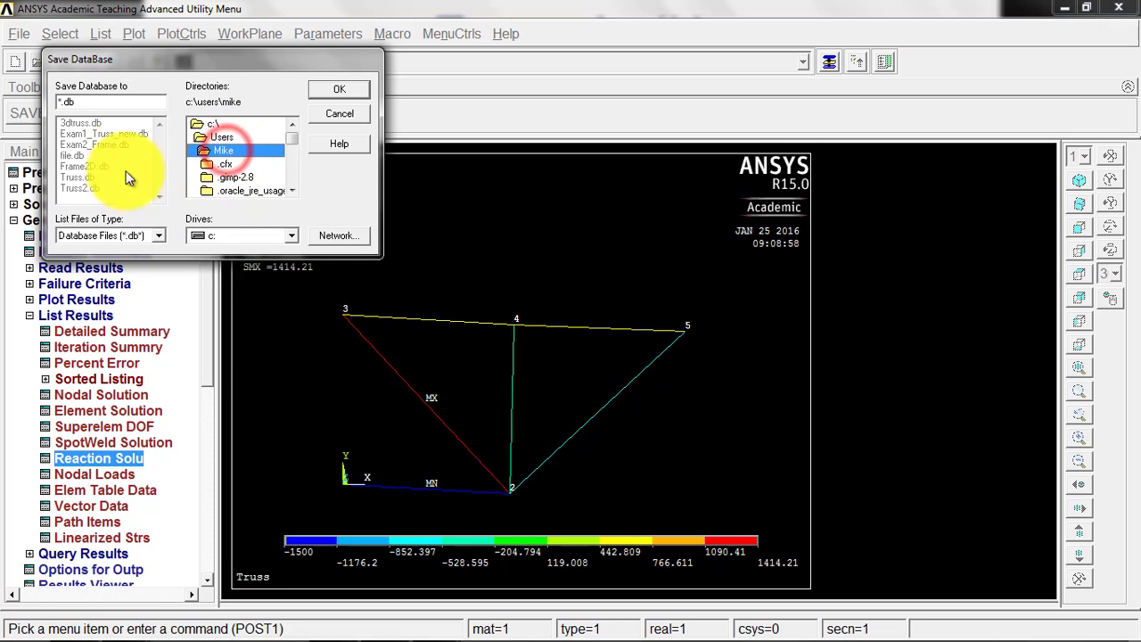
pyautogui.click(61, 99)
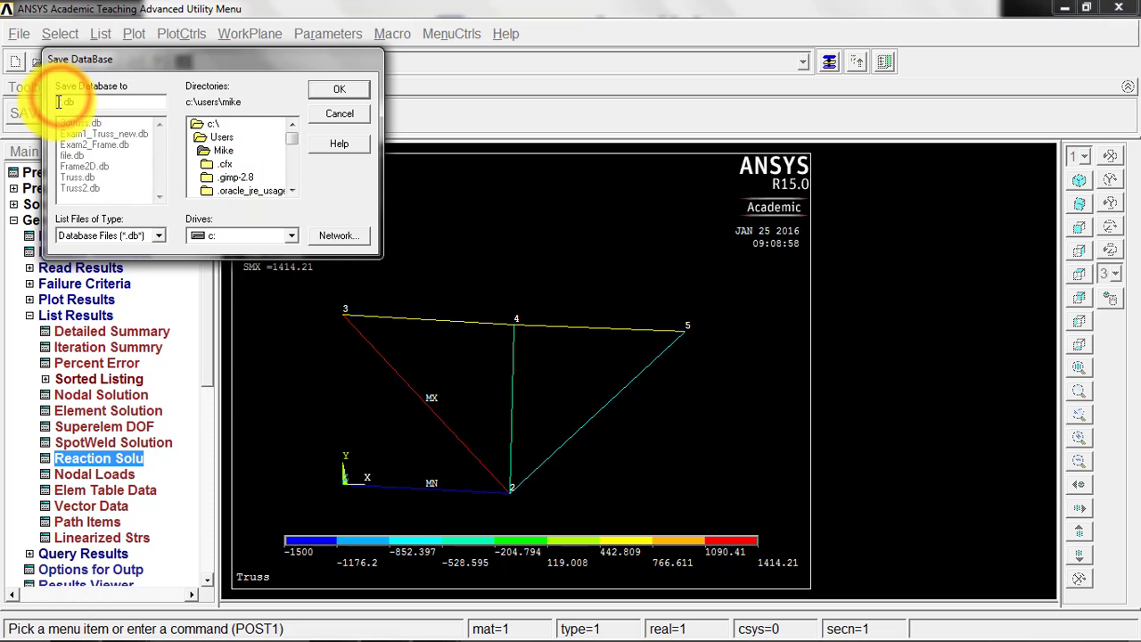
pyautogui.write('truss')
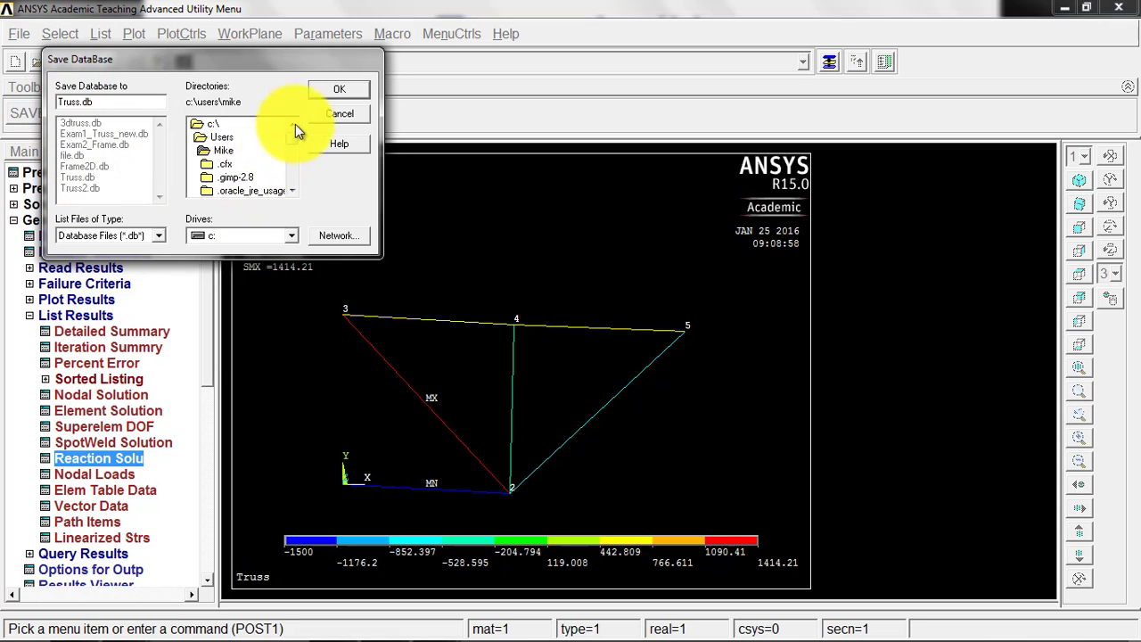
pyautogui.click(333, 90)
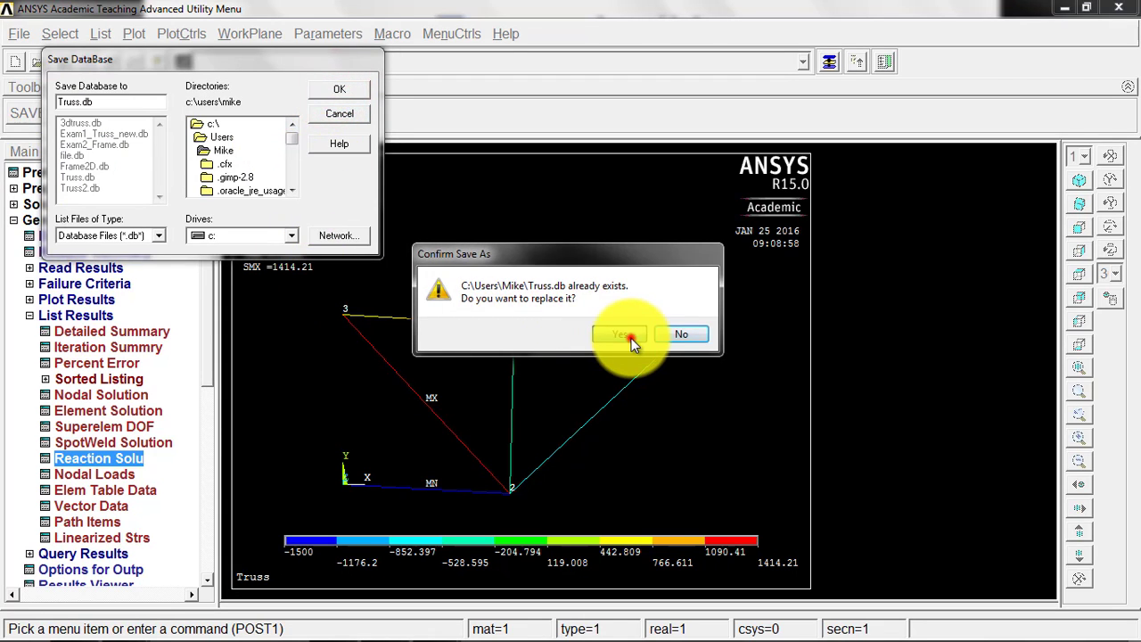
pyautogui.click(631, 338)
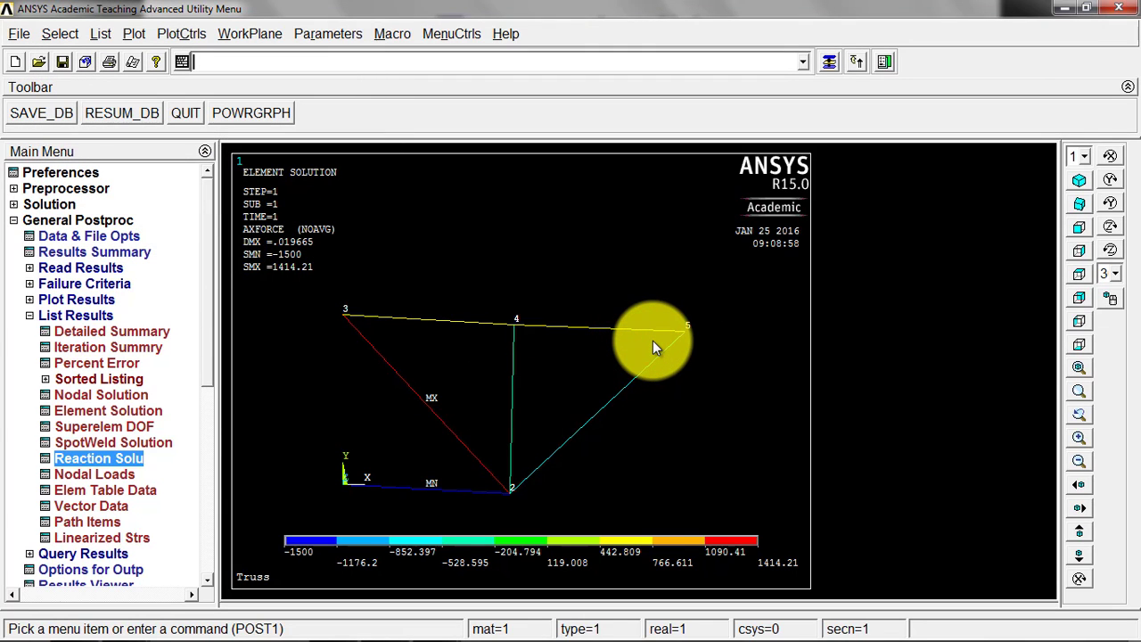